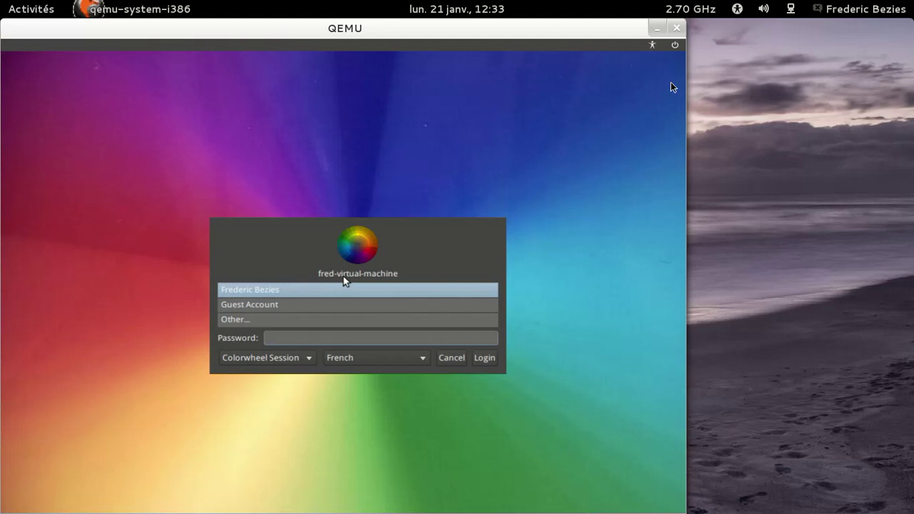
Log in to the Colorwheel session with the account password and dismiss the wired network notification.
{"action": "type", "text": "******"}
{"action": "key", "text": "Return"}
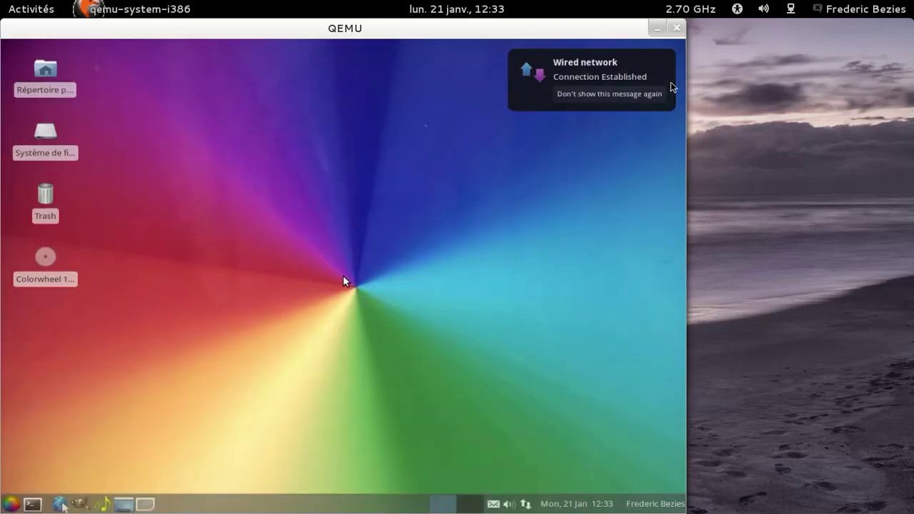
{"action": "left_click", "coordinate": [663, 68]}
{"action": "key", "text": "ctrl+alt"}
{"action": "left_click", "coordinate": [669, 53]}
{"action": "left_click", "coordinate": [669, 54]}
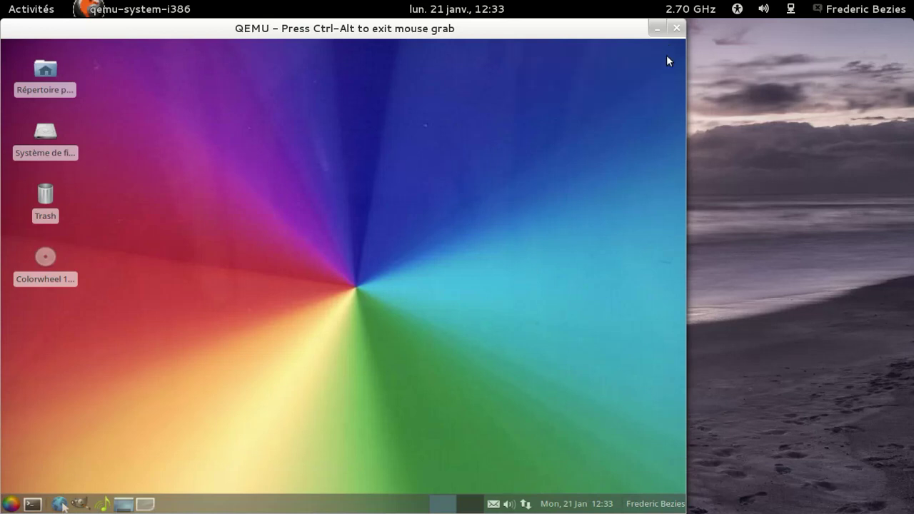
View the information about the Xfce desktop environment, including its version, and close it.
{"action": "left_click", "coordinate": [10, 504]}
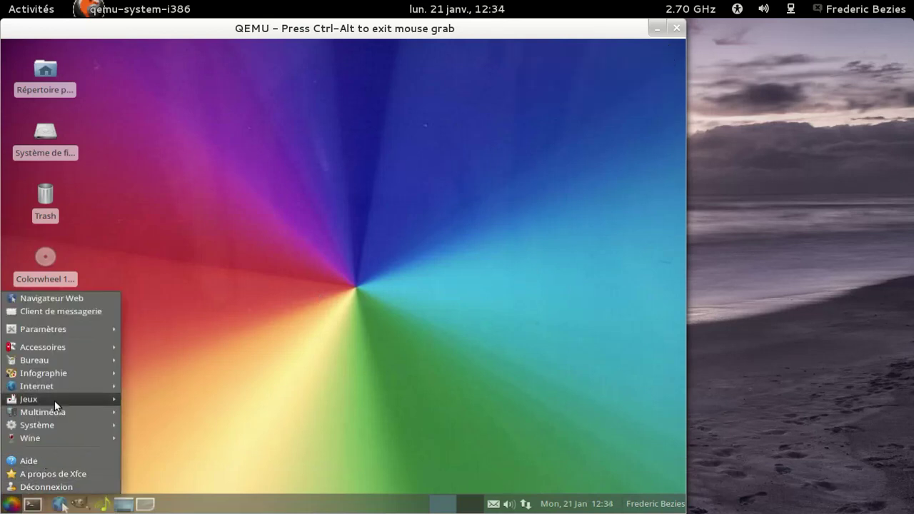
{"action": "left_click", "coordinate": [53, 472]}
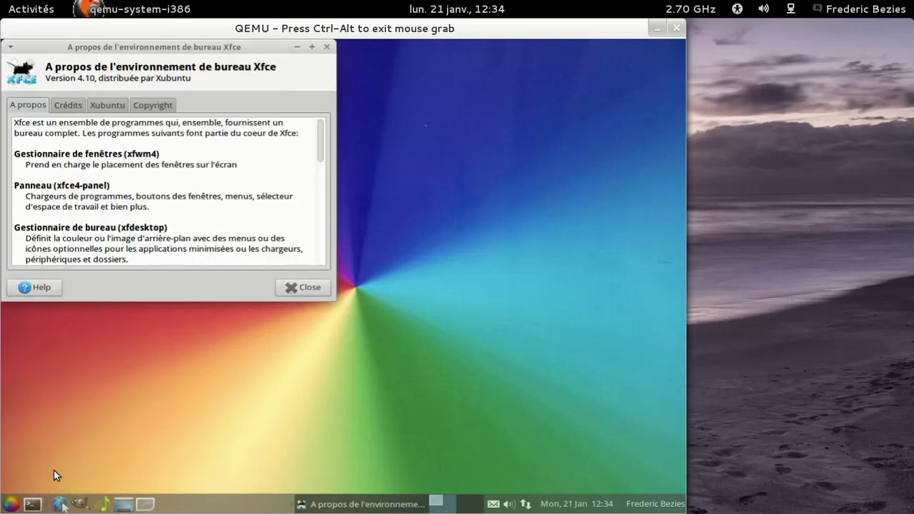
{"action": "left_click", "coordinate": [305, 290]}
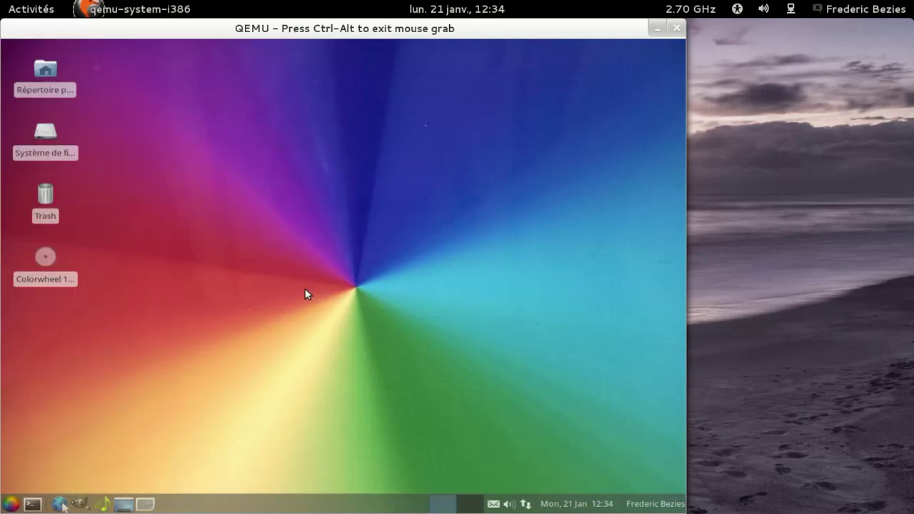
Launch the Wine configuration and install the Gecko package that Wine requires.
{"action": "left_click", "coordinate": [12, 504]}
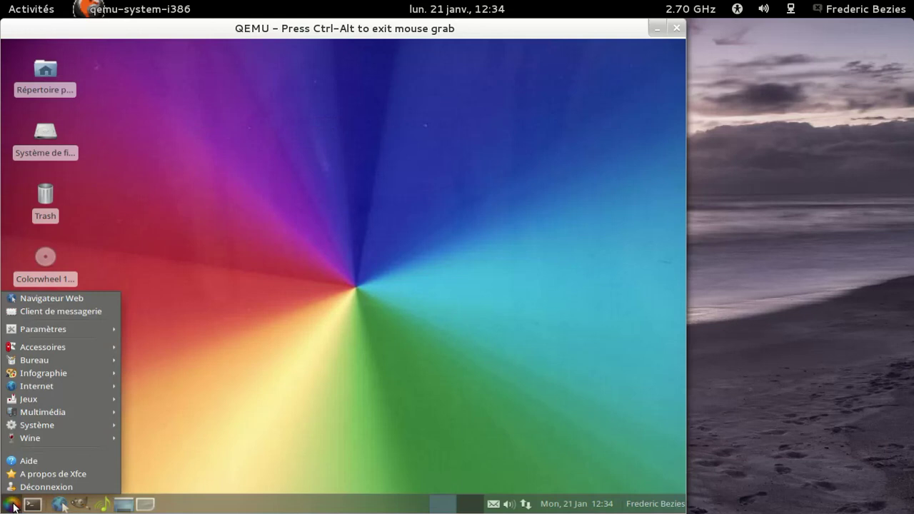
{"action": "mouse_move", "coordinate": [50, 440]}
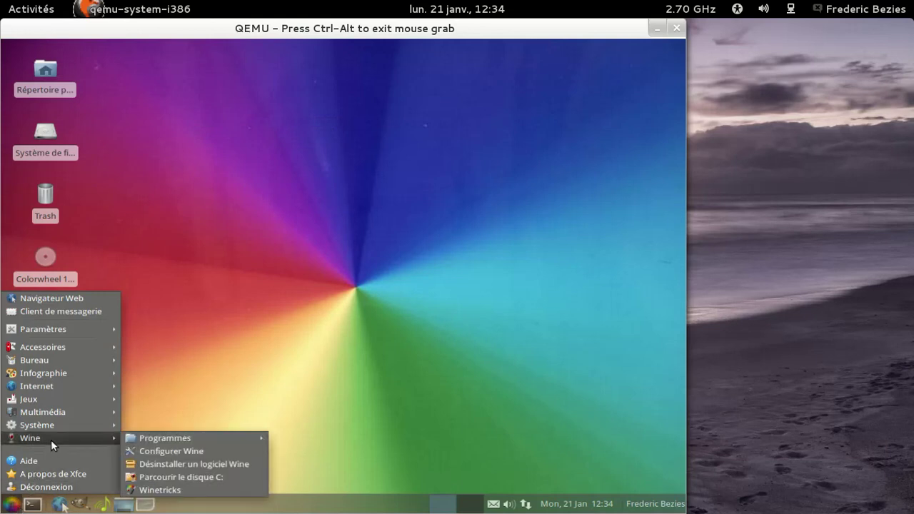
{"action": "left_click", "coordinate": [156, 453]}
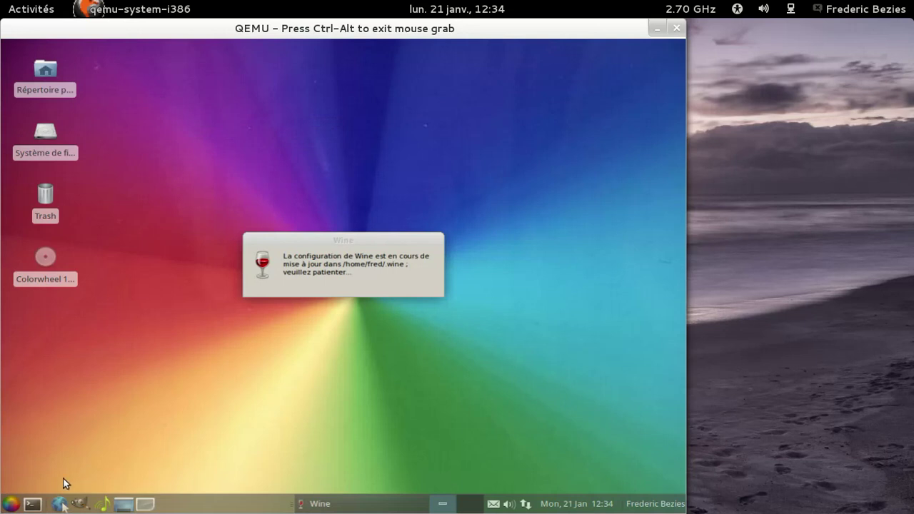
{"action": "left_click", "coordinate": [10, 505]}
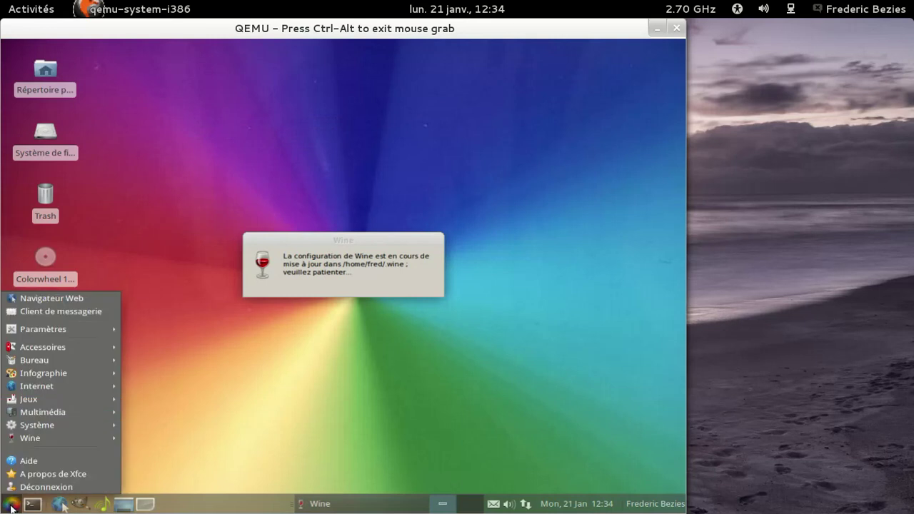
{"action": "left_click", "coordinate": [326, 326]}
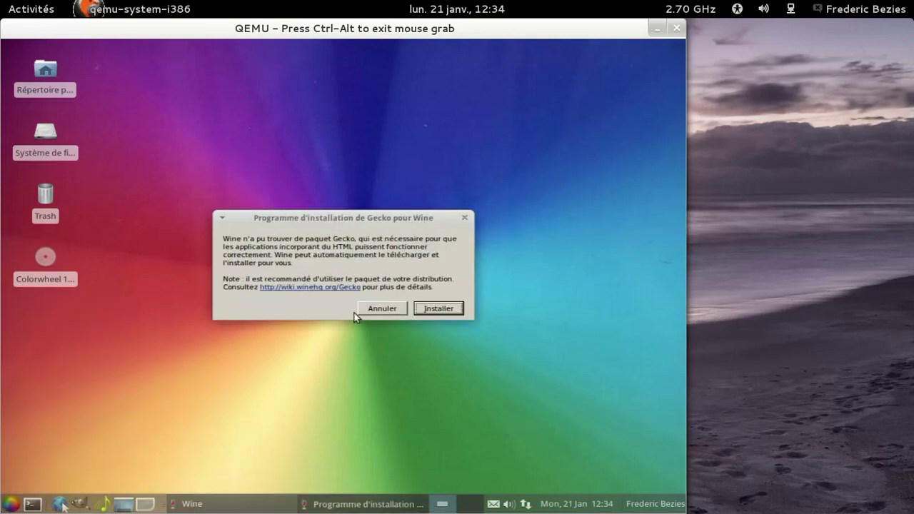
{"action": "left_click", "coordinate": [450, 312]}
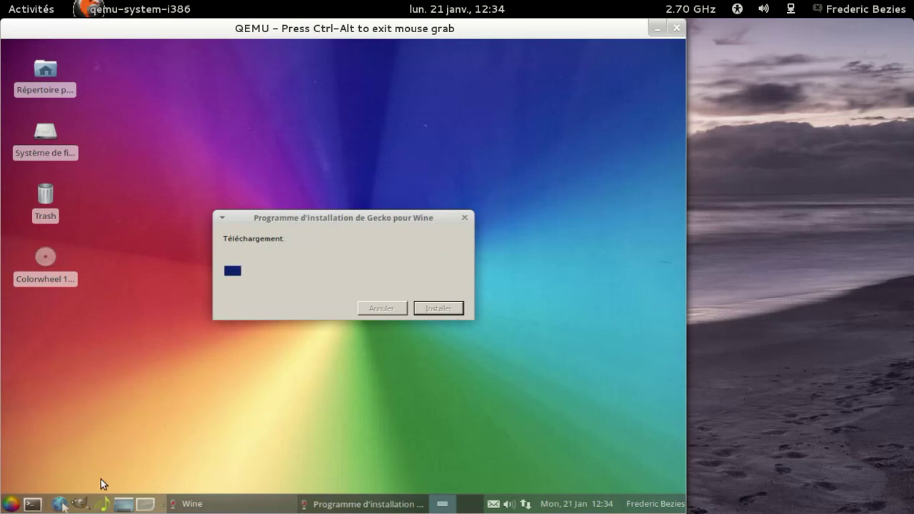
Wait for the Gecko download, and accept the Wine configuration with its default settings.
{"action": "left_click", "coordinate": [13, 502]}
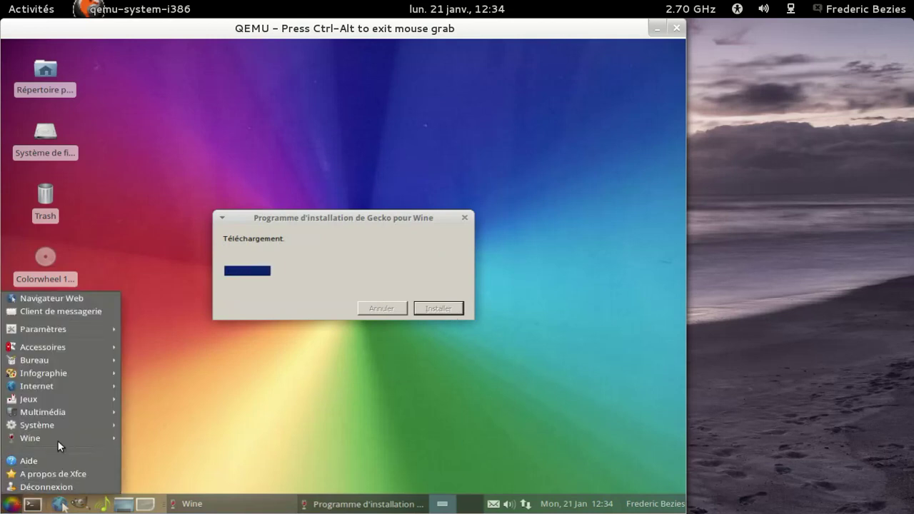
{"action": "mouse_move", "coordinate": [61, 434]}
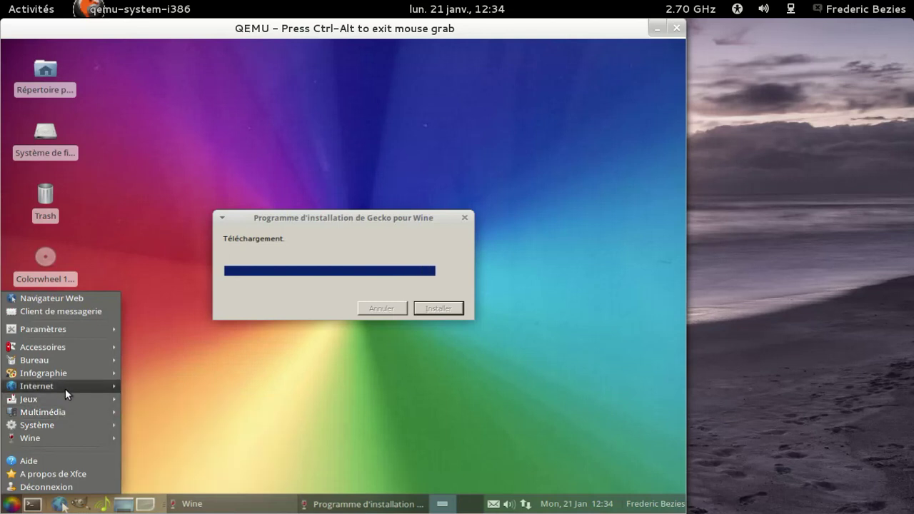
{"action": "mouse_move", "coordinate": [65, 389]}
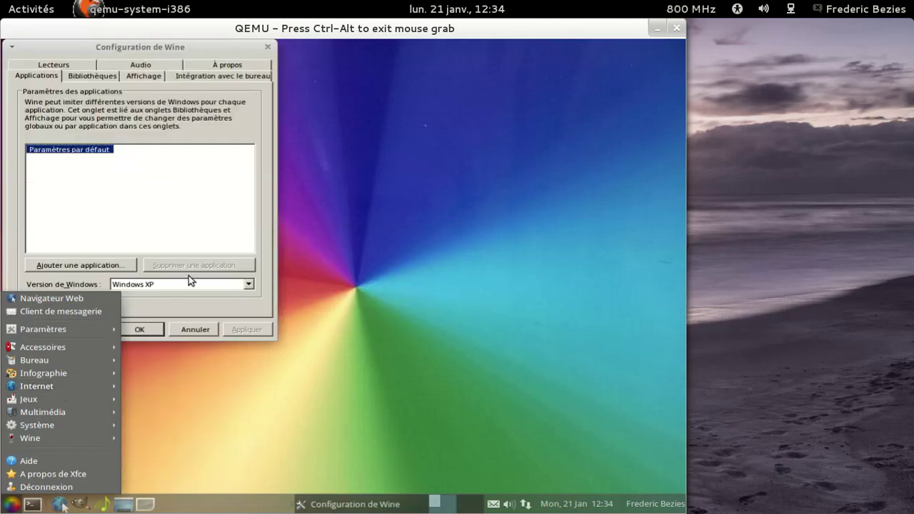
{"action": "left_click", "coordinate": [146, 330]}
{"action": "left_click", "coordinate": [146, 330]}
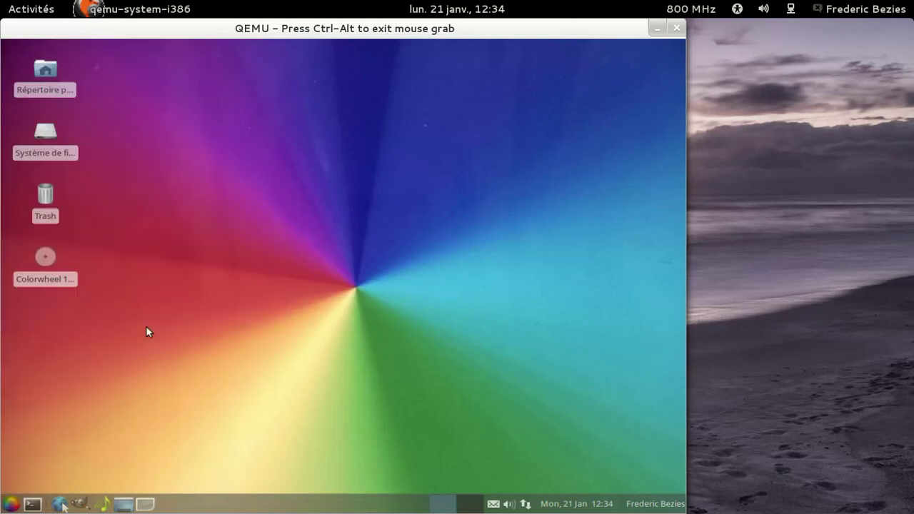
Open the file manager, check its version information, and close it again.
{"action": "left_click", "coordinate": [12, 504]}
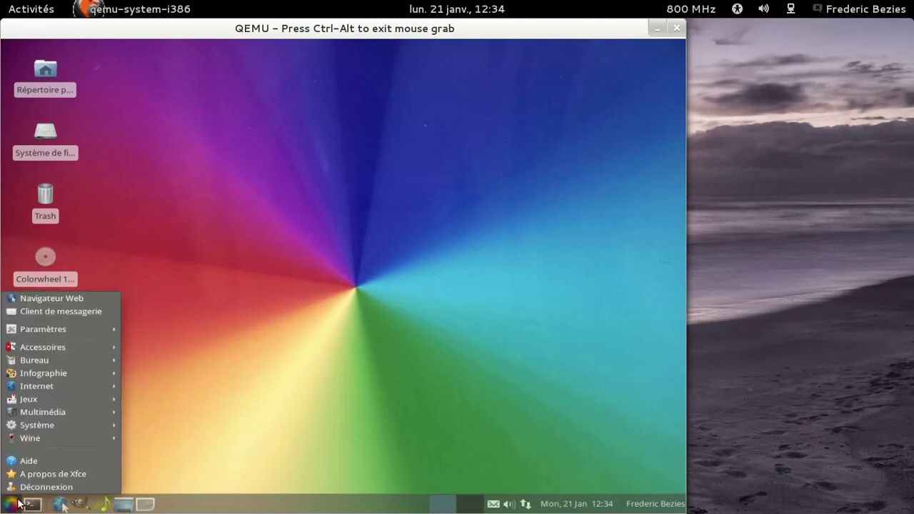
{"action": "mouse_move", "coordinate": [60, 351]}
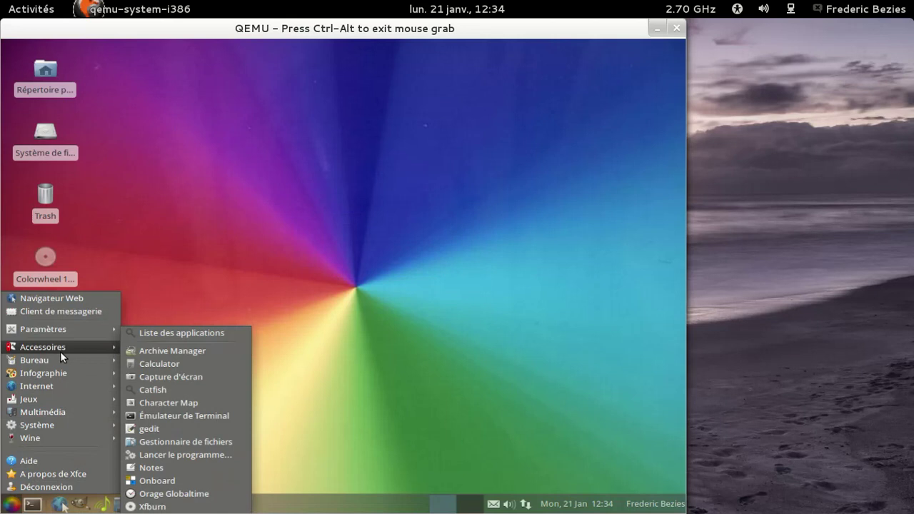
{"action": "left_click", "coordinate": [198, 442]}
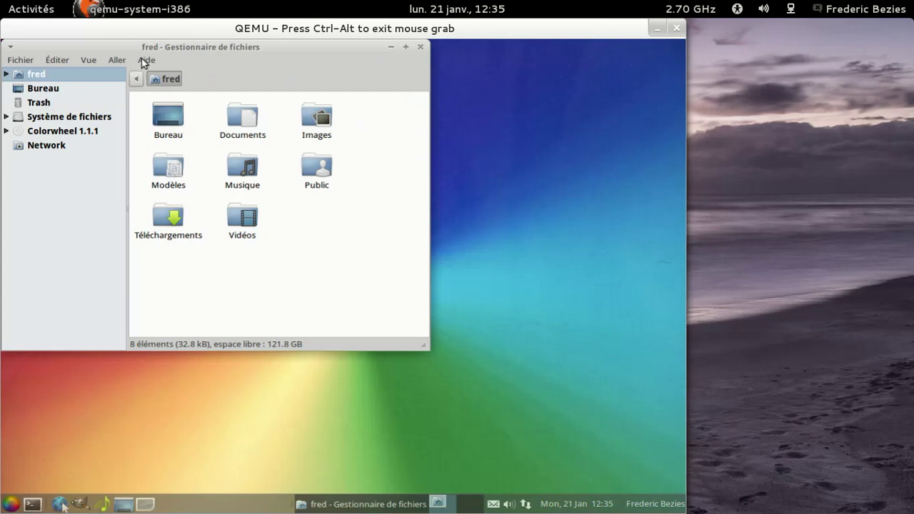
{"action": "left_click", "coordinate": [143, 61]}
{"action": "left_click", "coordinate": [145, 87]}
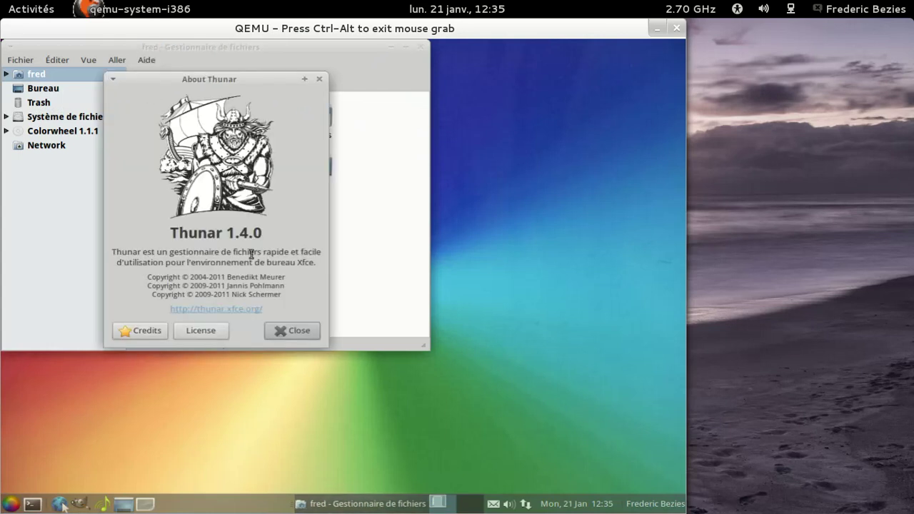
{"action": "left_click", "coordinate": [309, 337]}
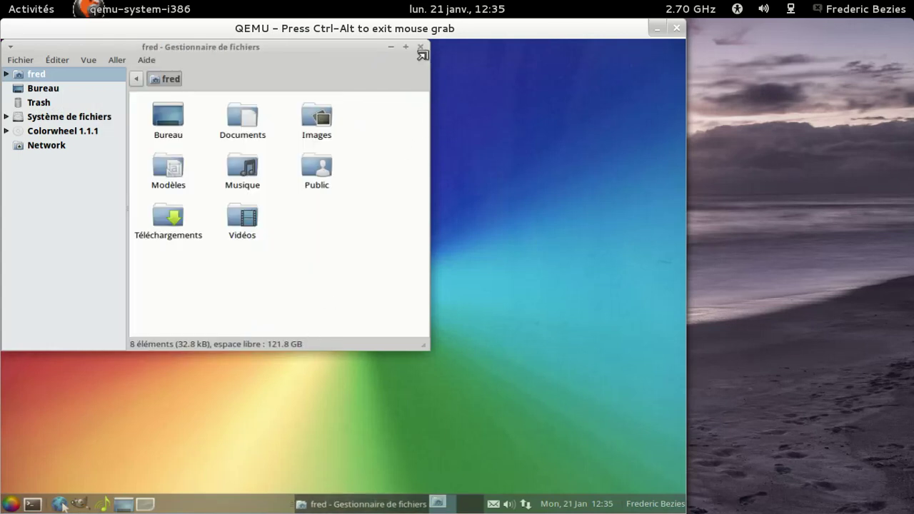
{"action": "left_click", "coordinate": [421, 46]}
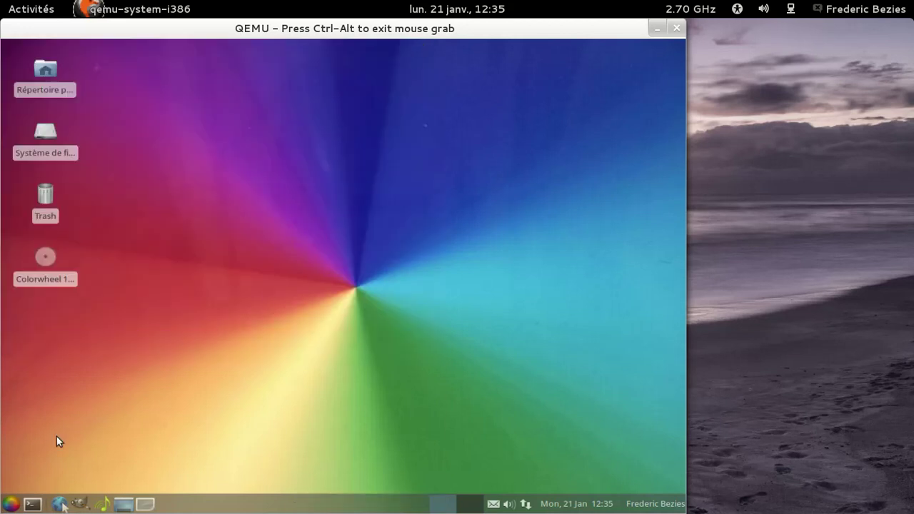
Launch the gmusicbrowser music player and look over its main options.
{"action": "left_click", "coordinate": [82, 505]}
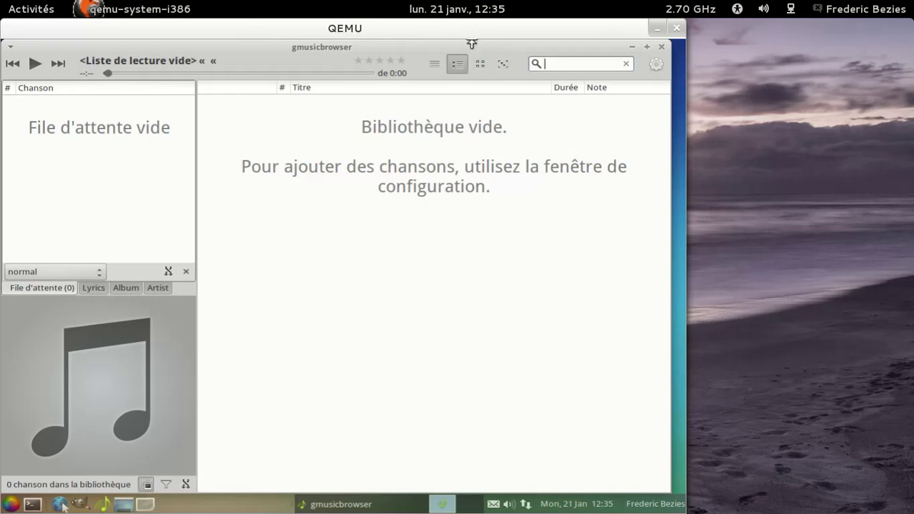
{"action": "left_click", "coordinate": [652, 66]}
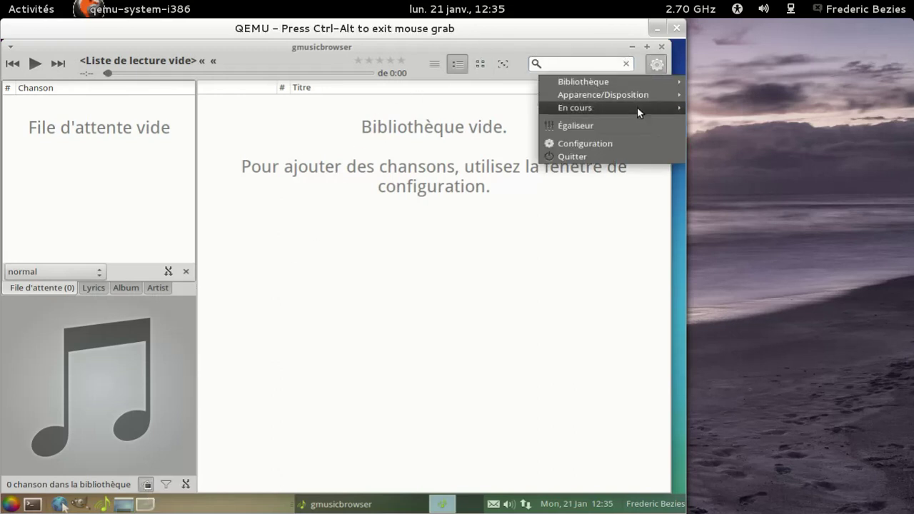
{"action": "mouse_move", "coordinate": [613, 107]}
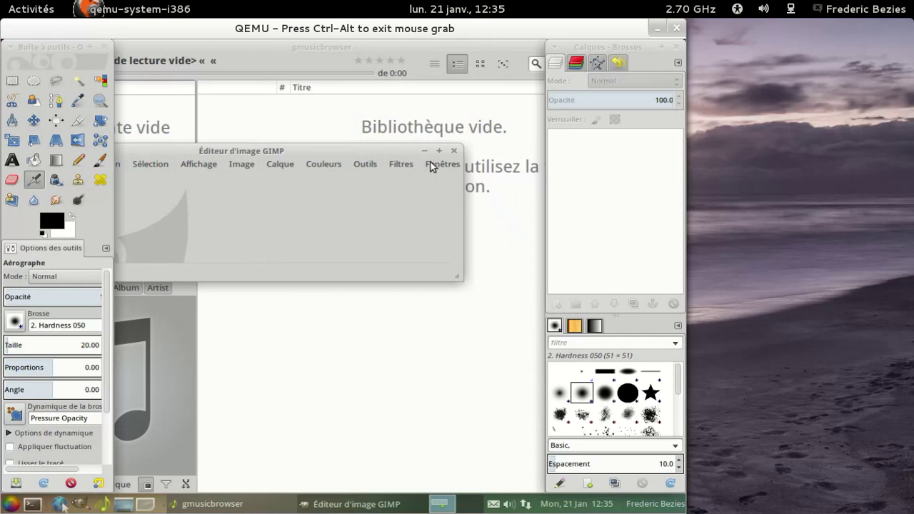
In GIMP, widen the image editor window and enable single-window mode.
{"action": "left_click_drag", "start_coordinate": [457, 276], "coordinate": [529, 271]}
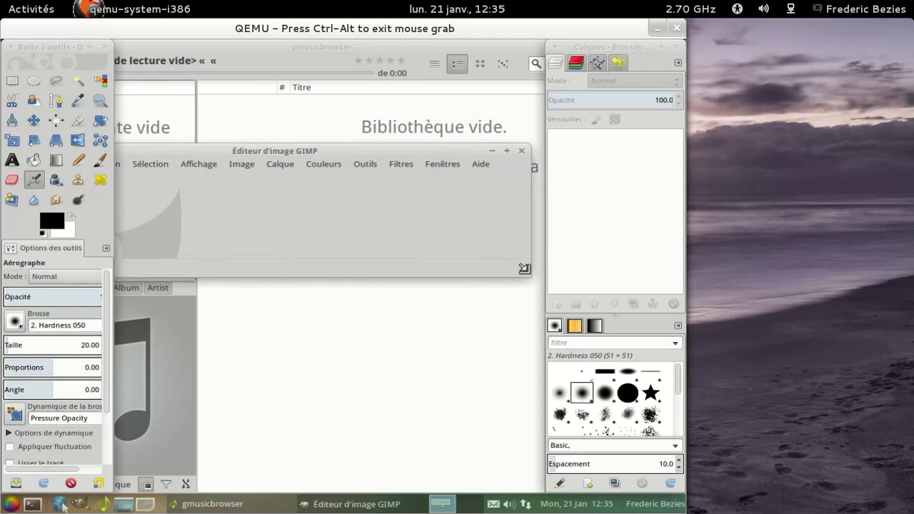
{"action": "left_click", "coordinate": [443, 164]}
{"action": "left_click", "coordinate": [470, 266]}
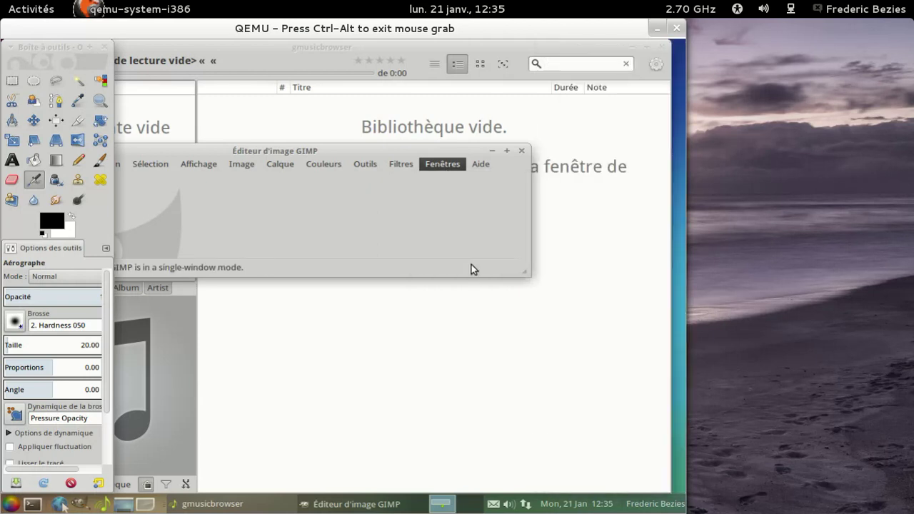
View GIMP's version information and close the About dialog.
{"action": "left_click", "coordinate": [432, 60]}
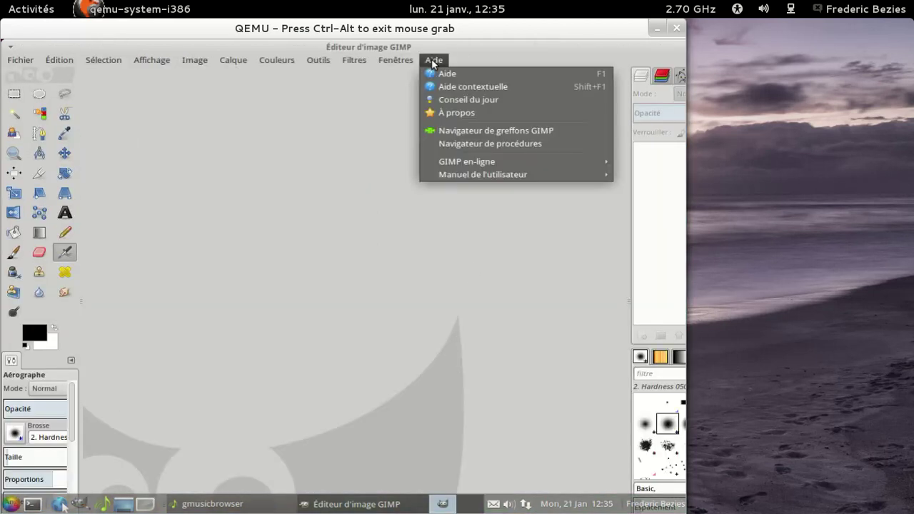
{"action": "left_click", "coordinate": [448, 111]}
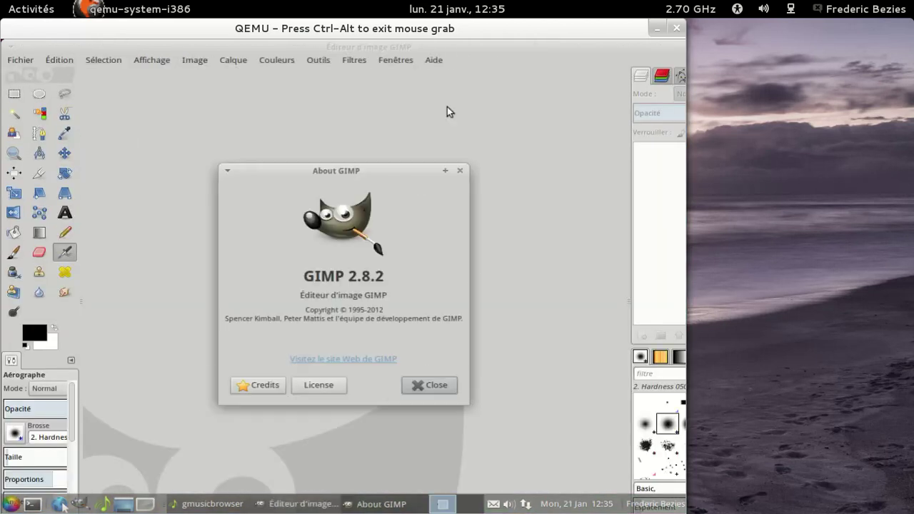
{"action": "left_click", "coordinate": [442, 382]}
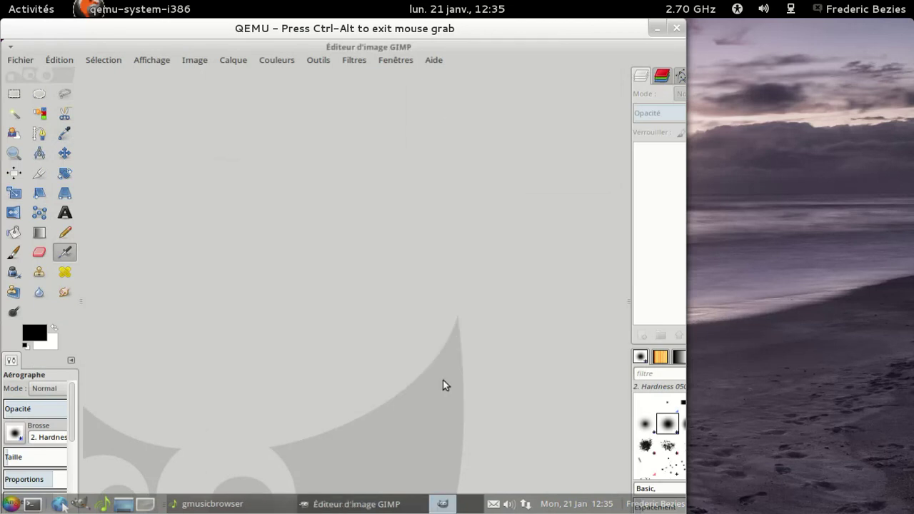
Quit GIMP and close the gmusicbrowser window.
{"action": "left_click", "coordinate": [20, 60]}
{"action": "left_click", "coordinate": [65, 223]}
{"action": "left_click", "coordinate": [20, 60]}
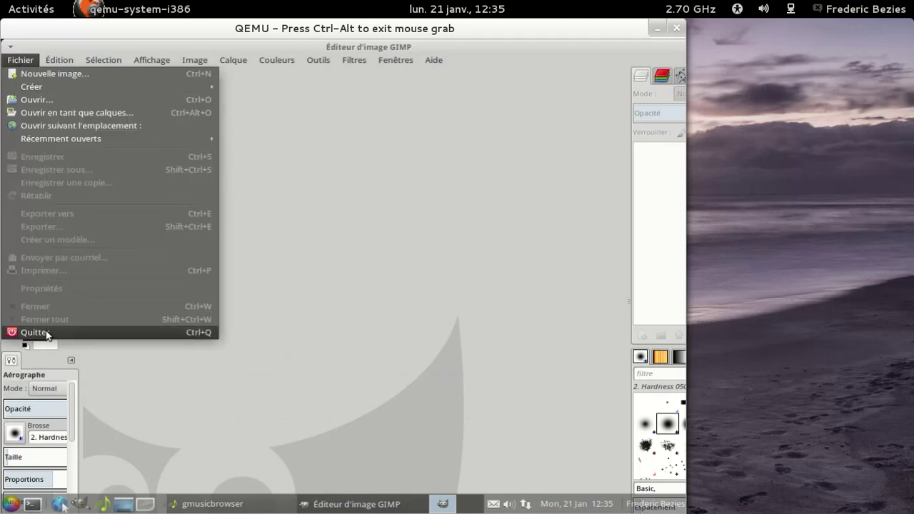
{"action": "left_click", "coordinate": [20, 333]}
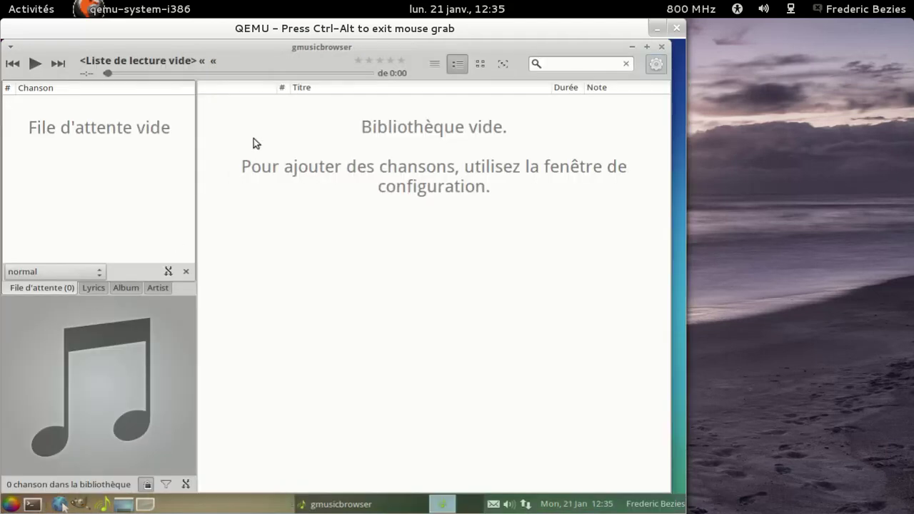
{"action": "left_click", "coordinate": [661, 47]}
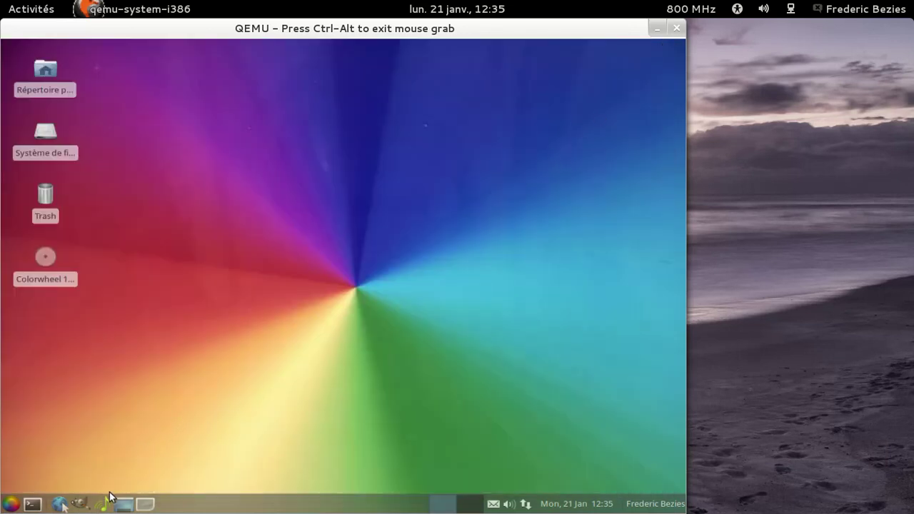
Look over the graphics and multimedia applications and launch the Miro music and video player.
{"action": "left_click", "coordinate": [143, 504]}
{"action": "left_click", "coordinate": [7, 503]}
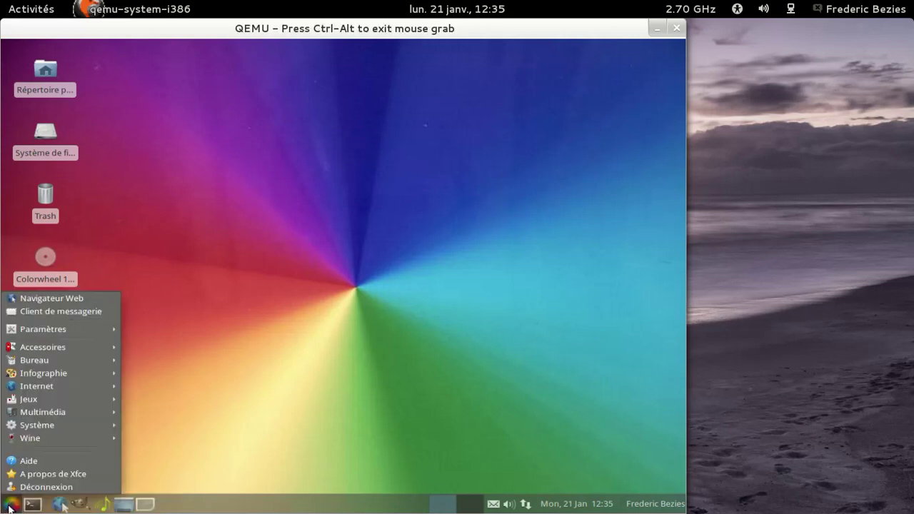
{"action": "mouse_move", "coordinate": [50, 375]}
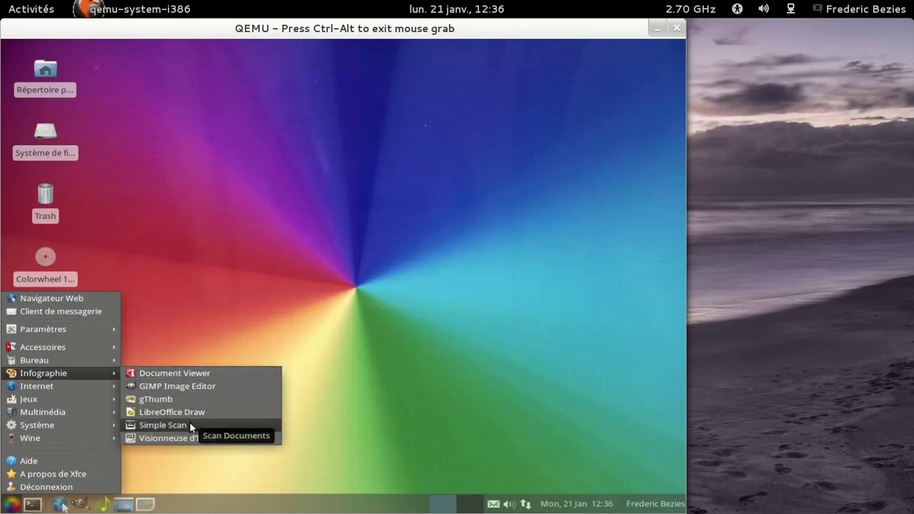
{"action": "mouse_move", "coordinate": [92, 413]}
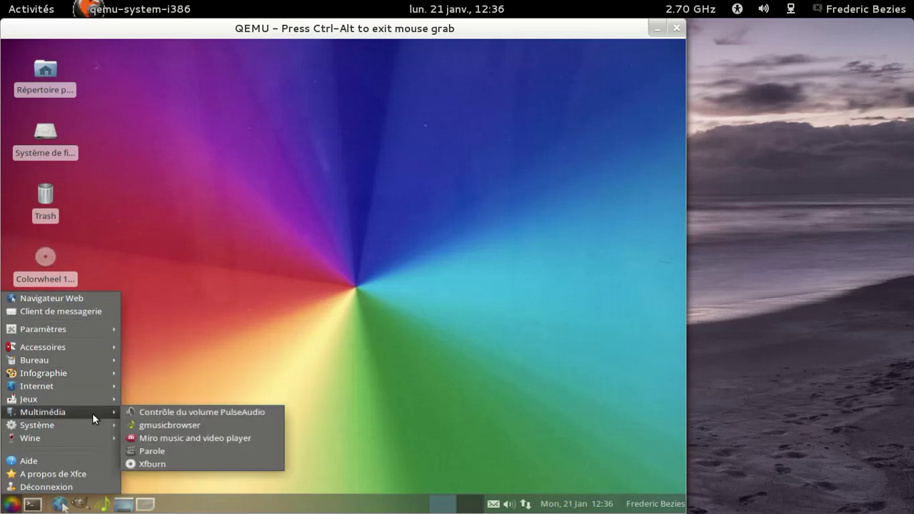
{"action": "left_click", "coordinate": [206, 439]}
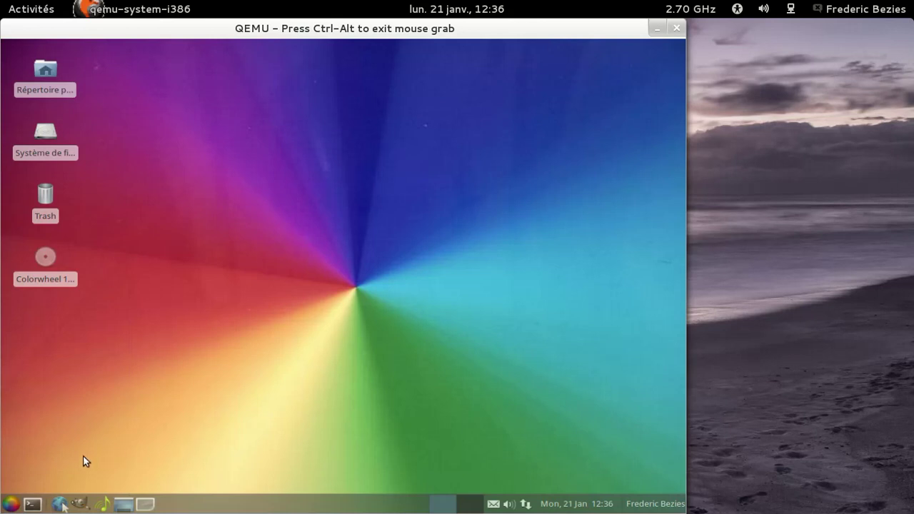
{"action": "key", "text": "ctrl+alt"}
{"action": "left_click", "coordinate": [2, 504]}
{"action": "left_click", "coordinate": [9, 504]}
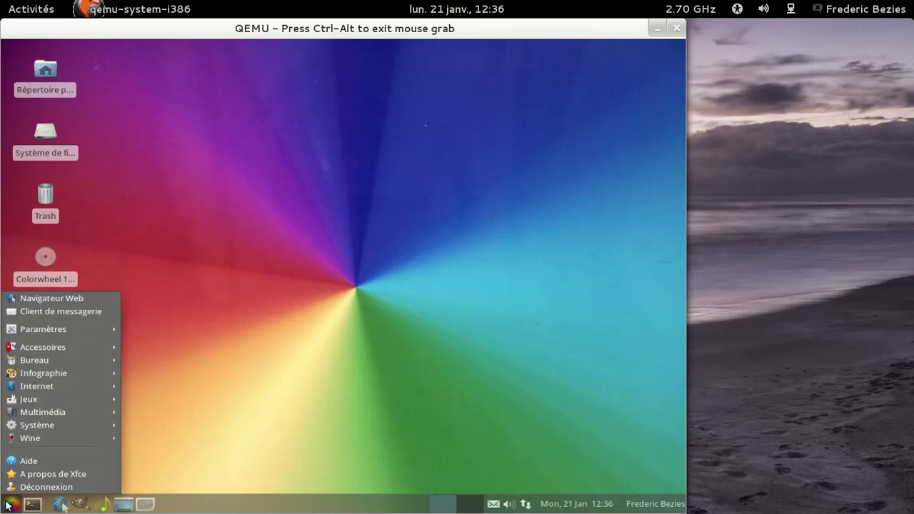
{"action": "mouse_move", "coordinate": [39, 346]}
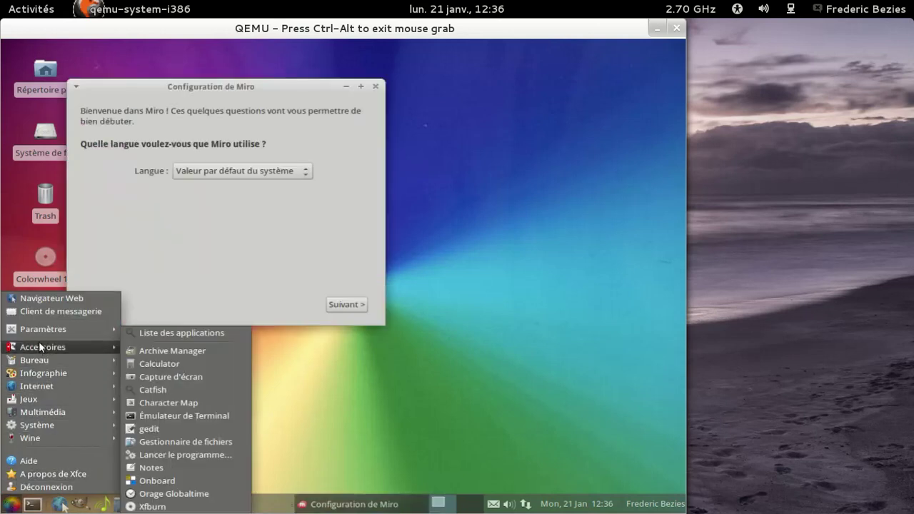
Set Miro's language to French and finish its setup wizard, leaving startup launch set to Non and song information cleanup unchecked.
{"action": "left_click", "coordinate": [250, 173]}
{"action": "left_click", "coordinate": [257, 174]}
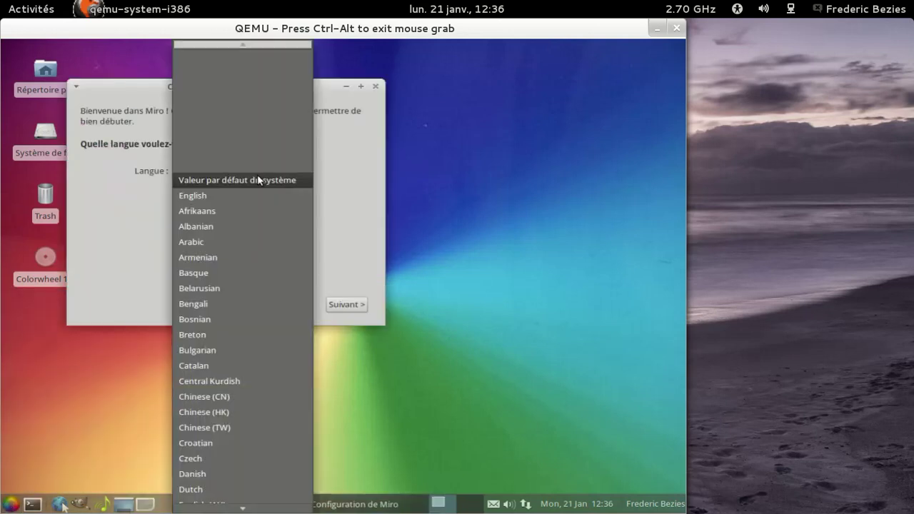
{"action": "scroll", "coordinate": [200, 465], "scroll_direction": "down", "scroll_amount": 5}
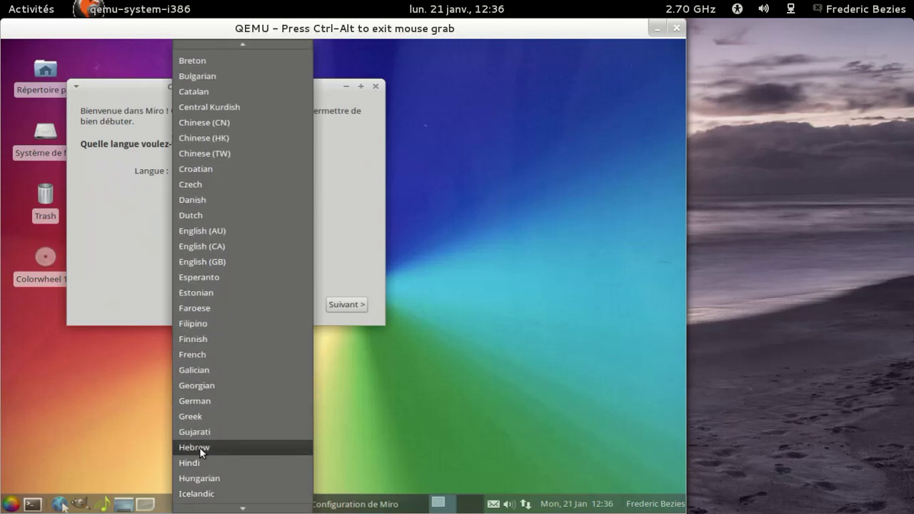
{"action": "left_click", "coordinate": [210, 353]}
{"action": "left_click", "coordinate": [361, 302]}
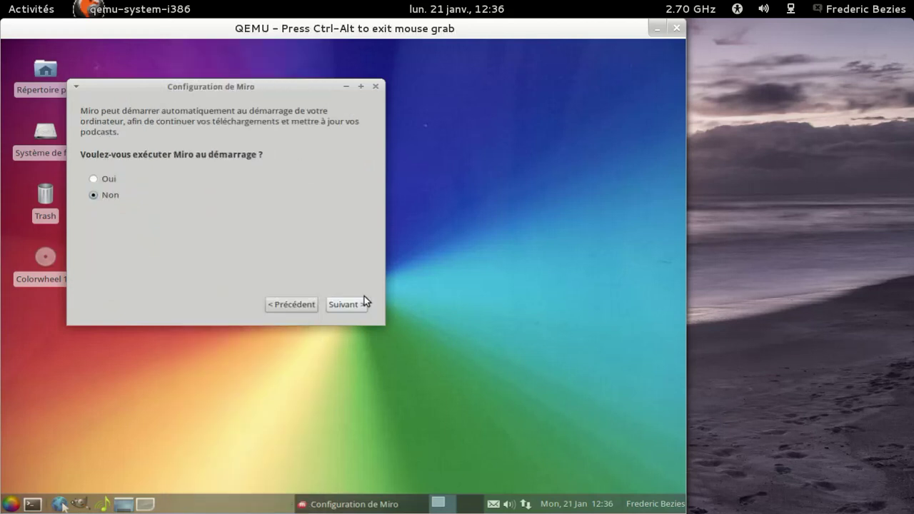
{"action": "left_click", "coordinate": [358, 302]}
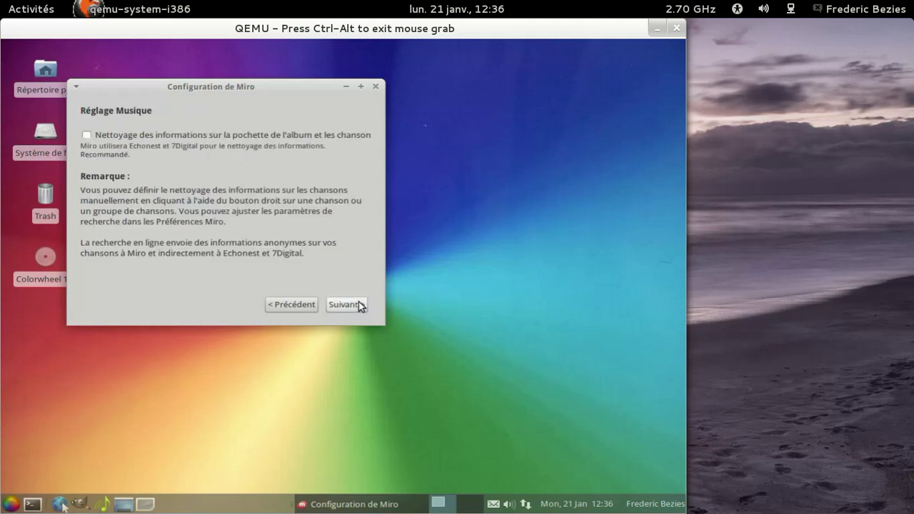
{"action": "left_click", "coordinate": [358, 301]}
{"action": "left_click", "coordinate": [358, 301]}
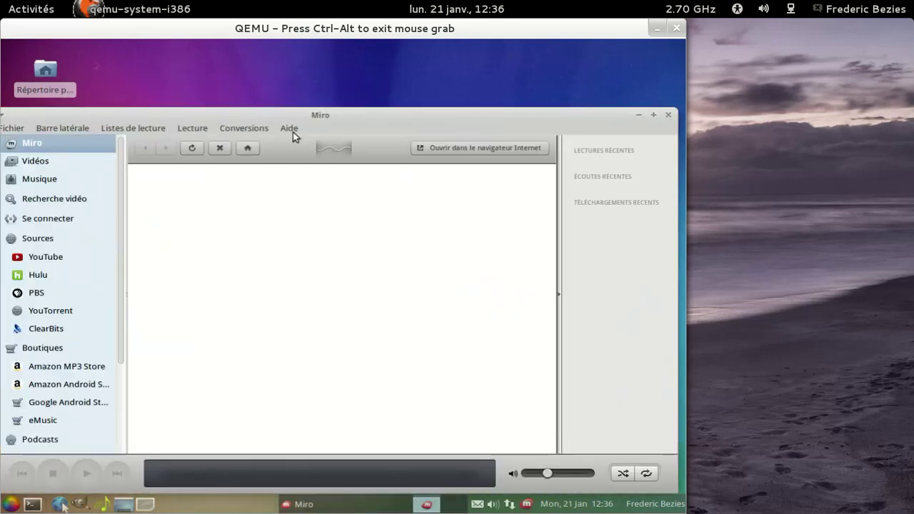
View Miro's version information, close the About dialog and close Miro.
{"action": "left_click", "coordinate": [288, 130]}
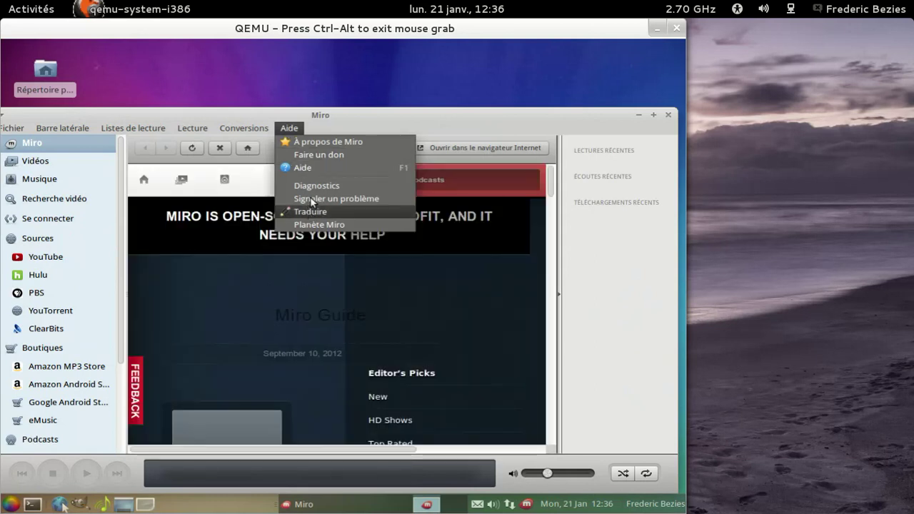
{"action": "left_click", "coordinate": [317, 142]}
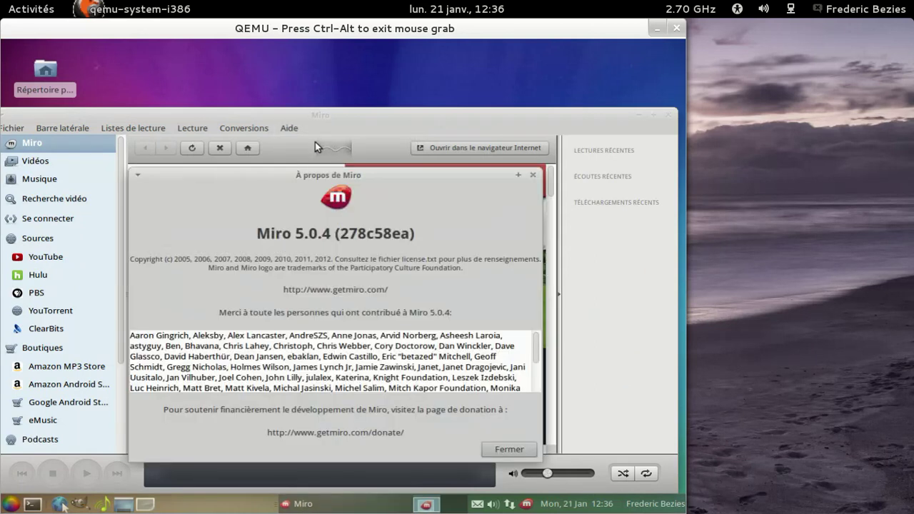
{"action": "left_click", "coordinate": [502, 448]}
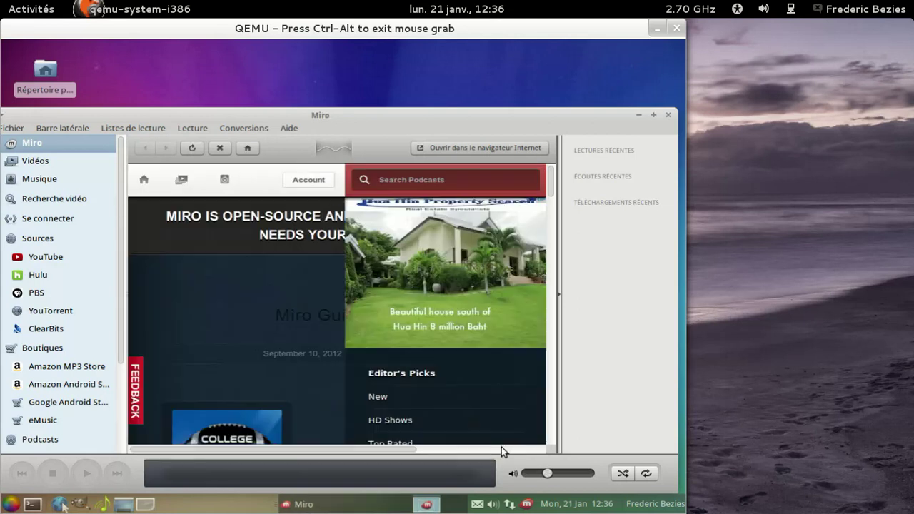
{"action": "left_click", "coordinate": [668, 115]}
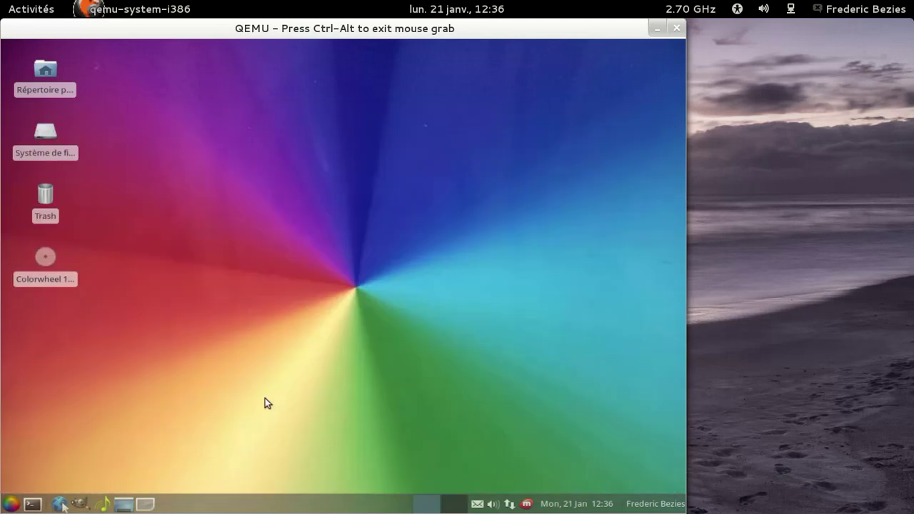
Look over the graphics and Internet application categories and launch Google Chrome.
{"action": "left_click", "coordinate": [11, 504]}
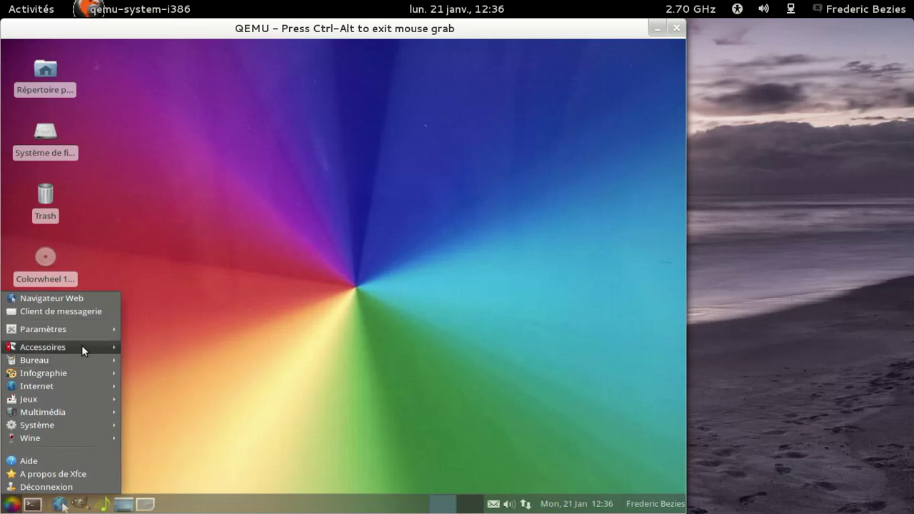
{"action": "mouse_move", "coordinate": [78, 349]}
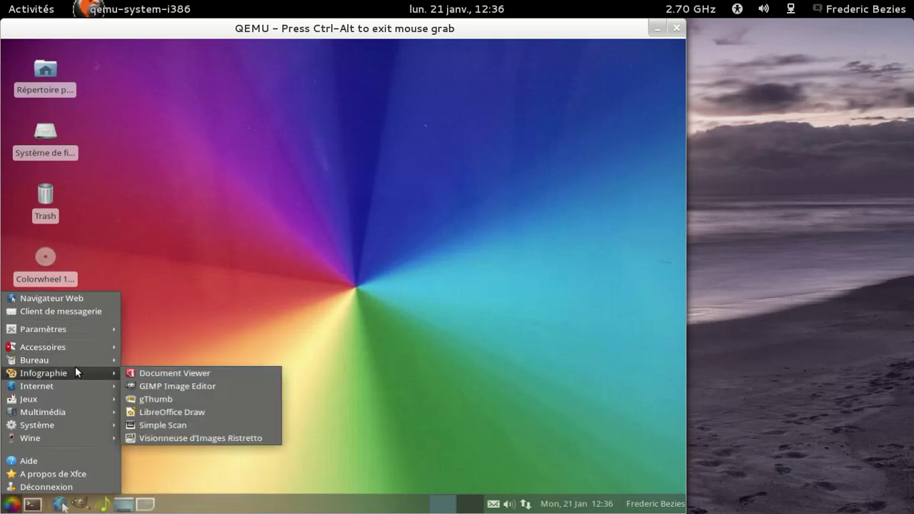
{"action": "mouse_move", "coordinate": [70, 389]}
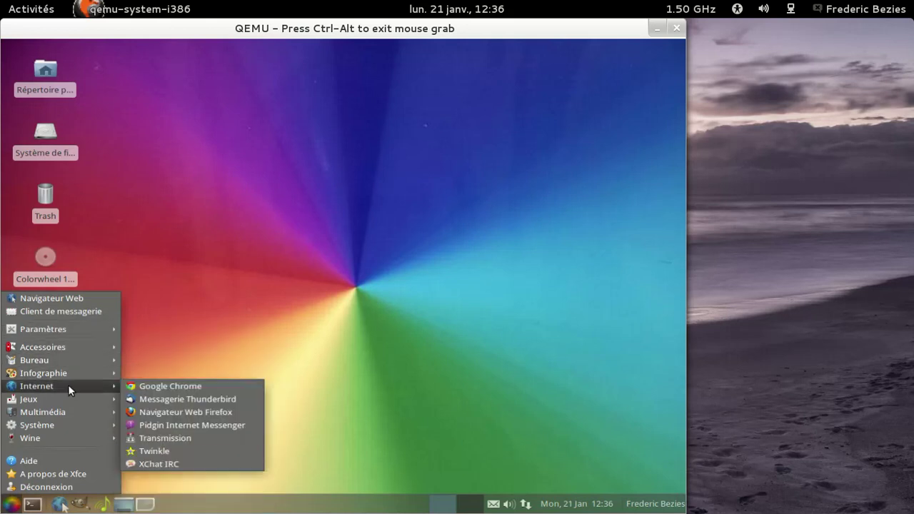
{"action": "left_click", "coordinate": [157, 389]}
Launch Firefox, view its version information and close the About dialog.
{"action": "left_click", "coordinate": [11, 504]}
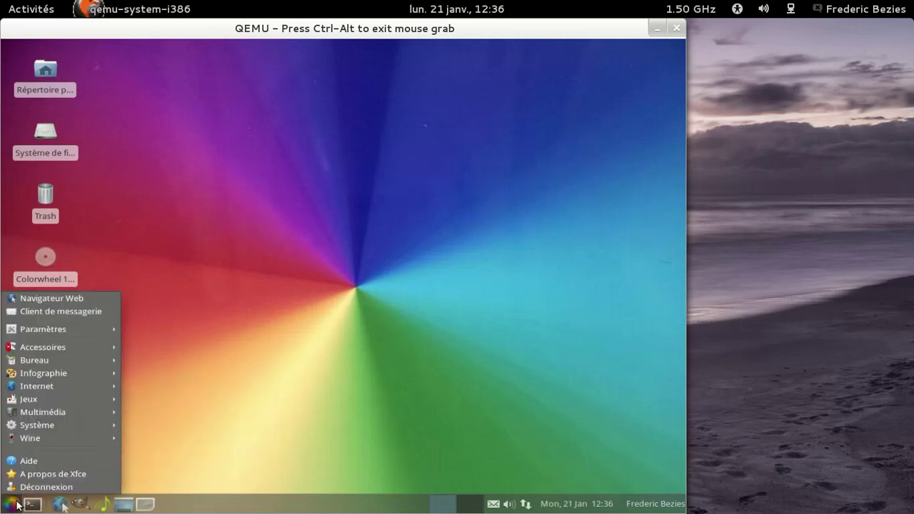
{"action": "mouse_move", "coordinate": [79, 386]}
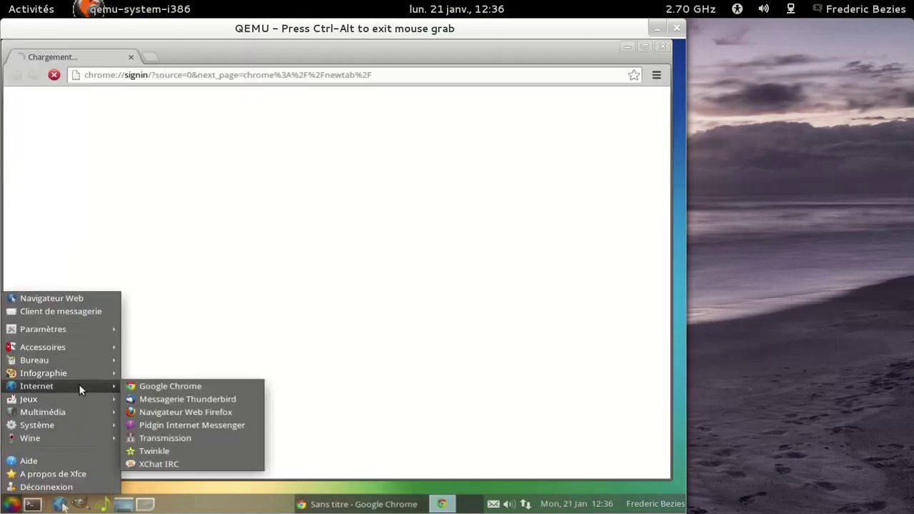
{"action": "left_click", "coordinate": [179, 412]}
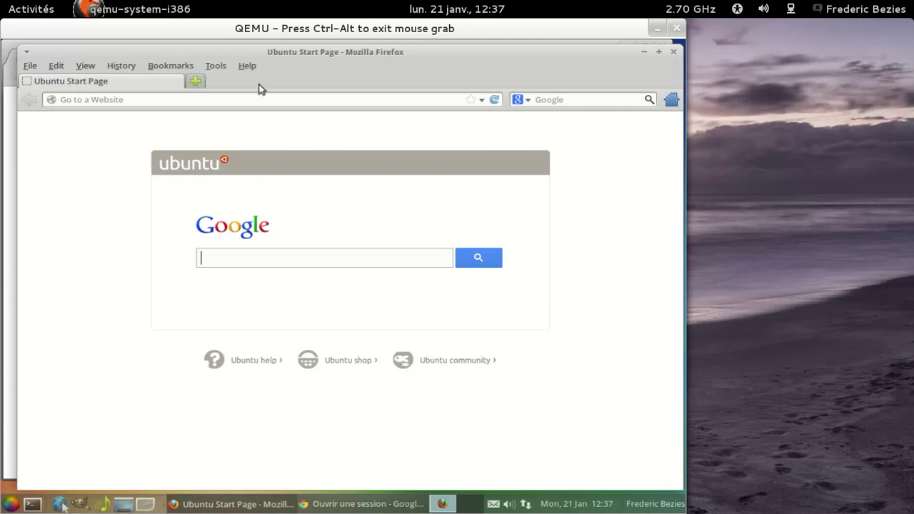
{"action": "left_click", "coordinate": [244, 69]}
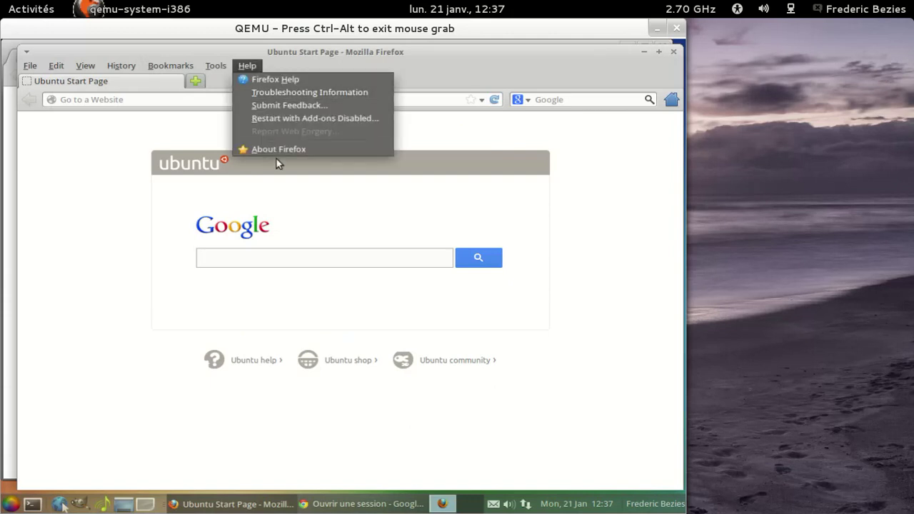
{"action": "key", "text": "a"}
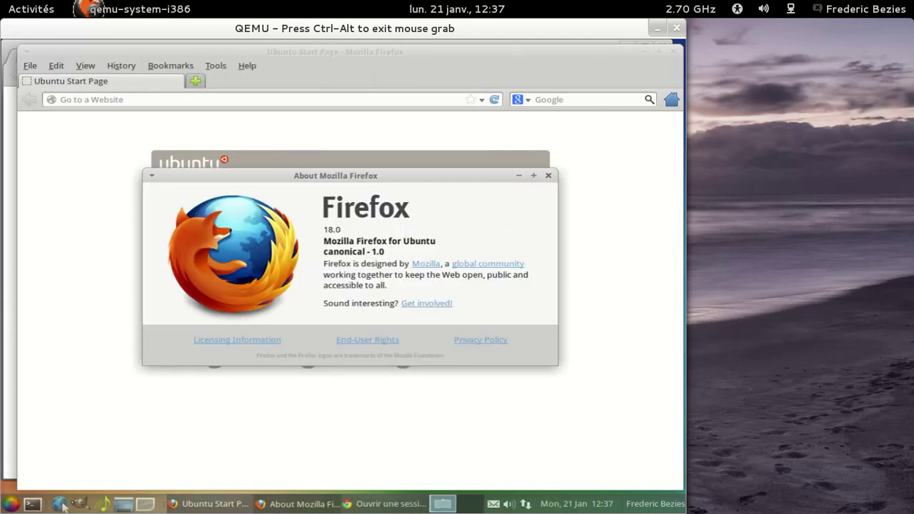
{"action": "left_click", "coordinate": [548, 175]}
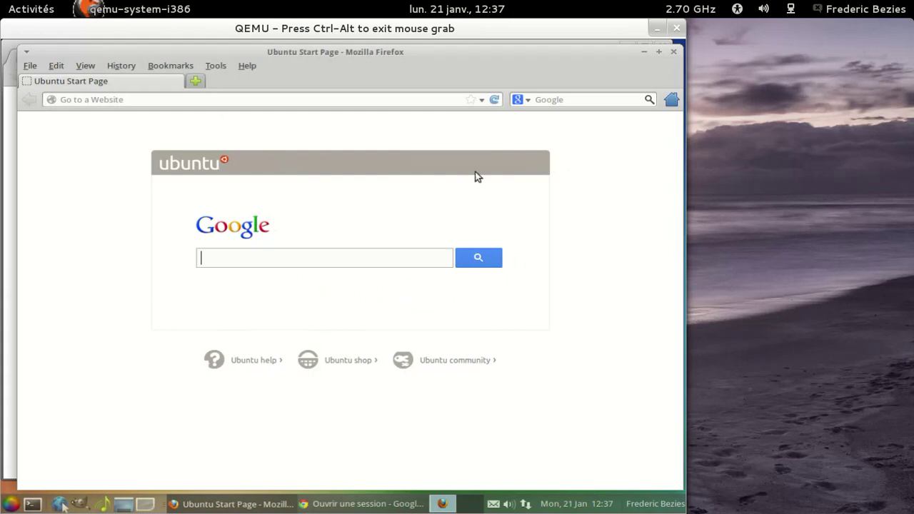
Examine the language packs installed in Firefox's Add-ons Manager and close Firefox with all its tabs.
{"action": "left_click", "coordinate": [215, 65]}
{"action": "left_click", "coordinate": [239, 113]}
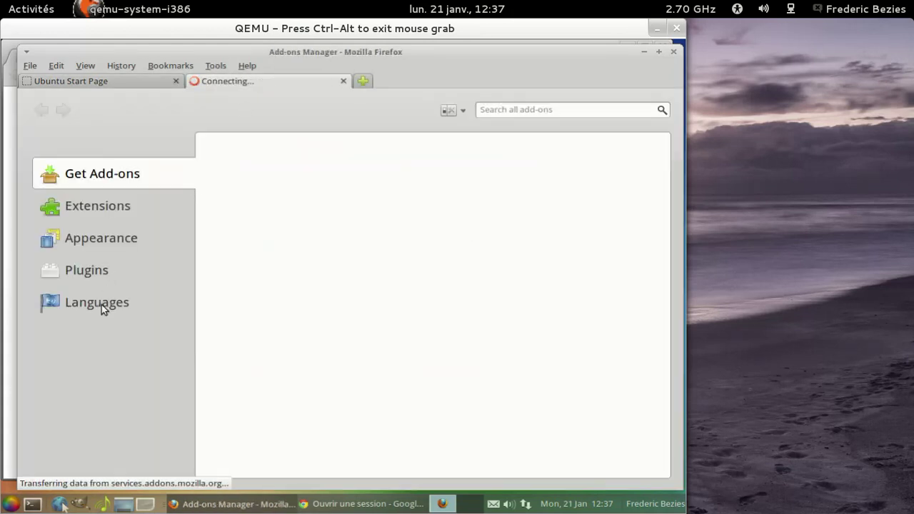
{"action": "left_click", "coordinate": [105, 305]}
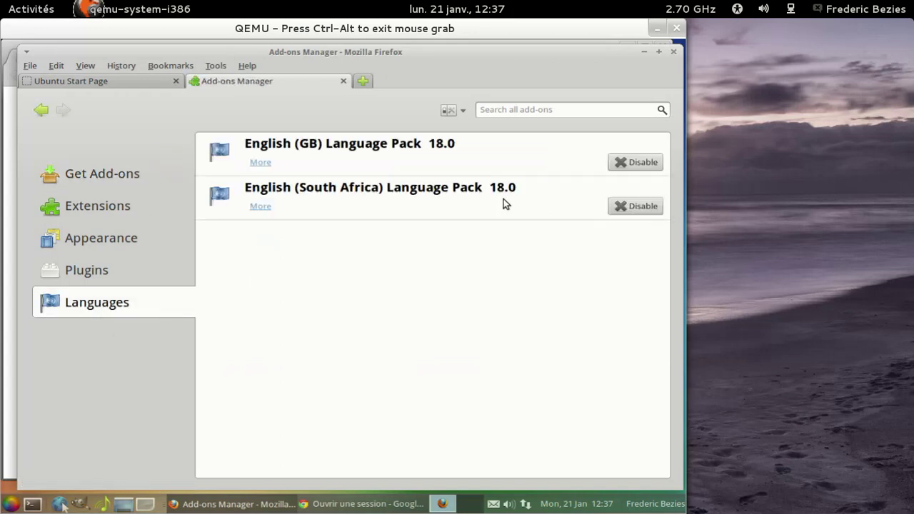
{"action": "left_click", "coordinate": [673, 52]}
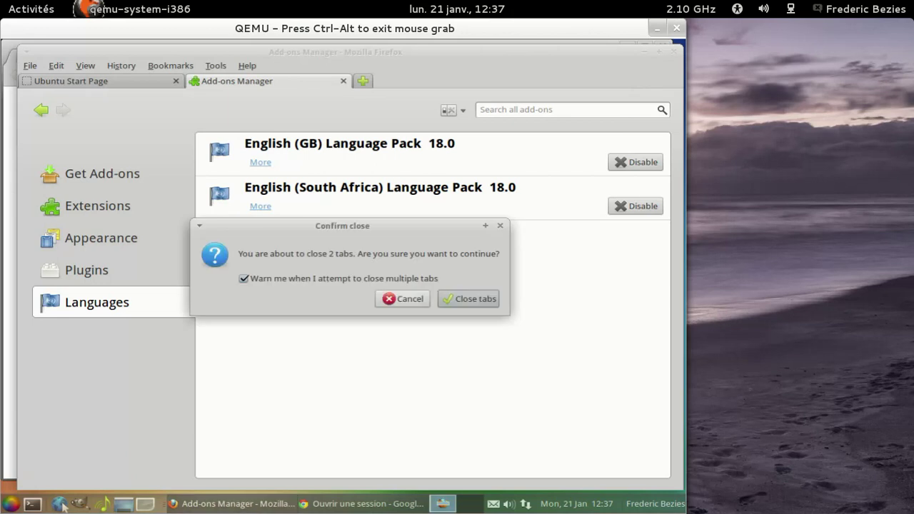
{"action": "left_click", "coordinate": [479, 300]}
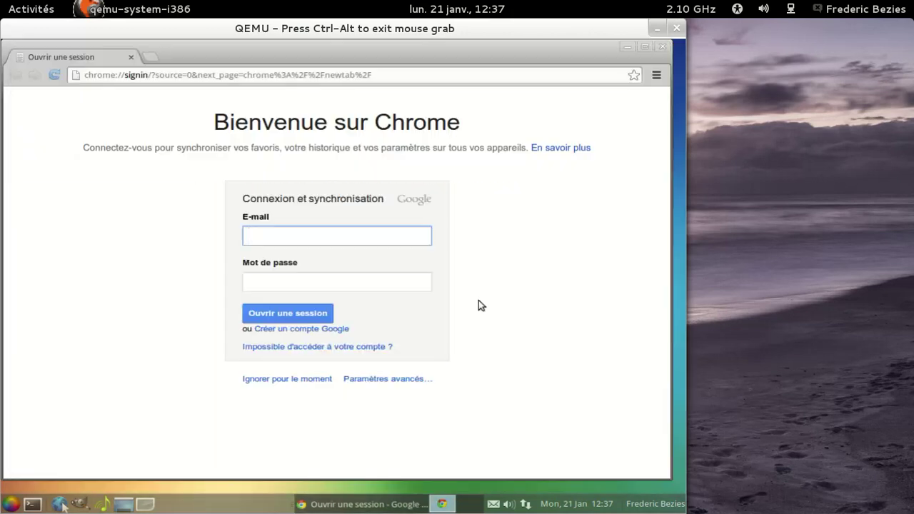
View Google Chrome's version on its About page and close the browser.
{"action": "left_click", "coordinate": [656, 75]}
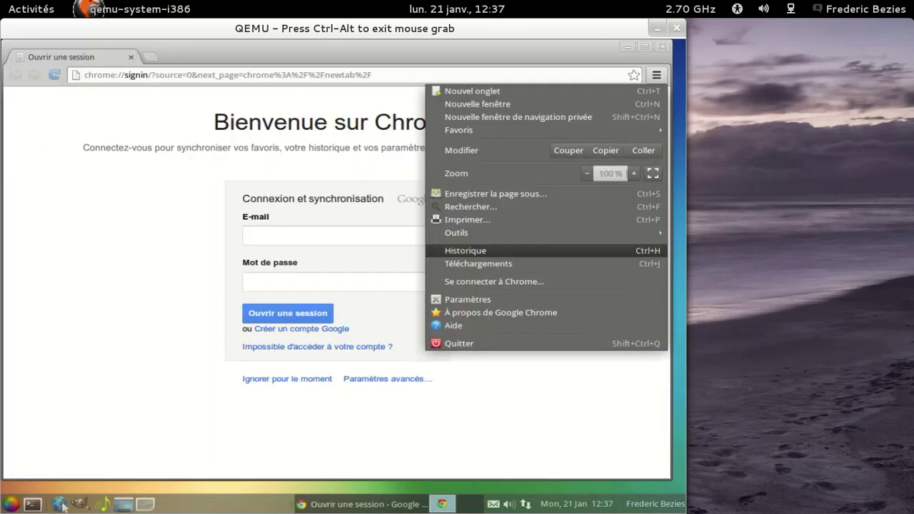
{"action": "left_click", "coordinate": [519, 313]}
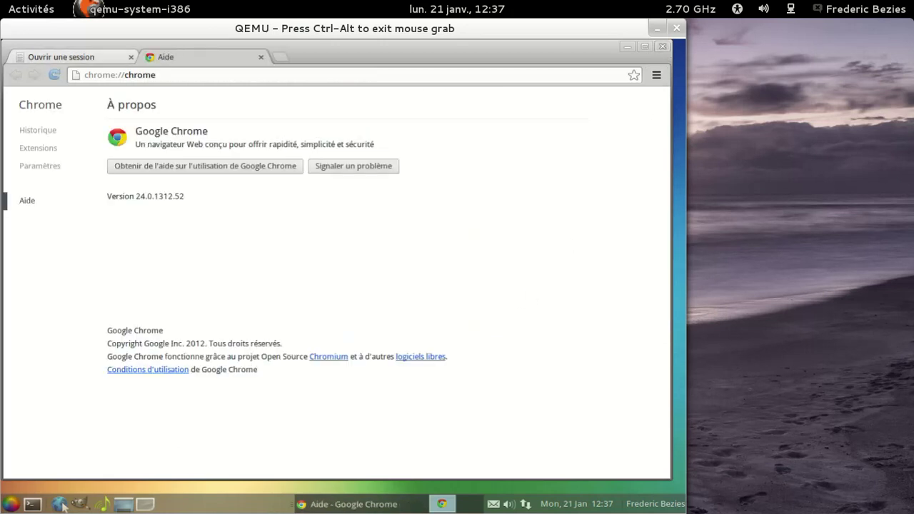
{"action": "key", "text": "alt+F4"}
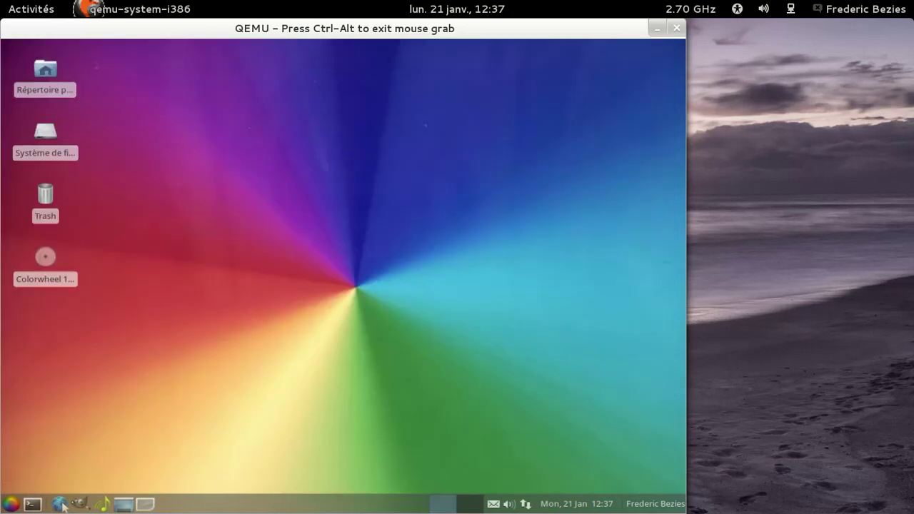
Look over the office applications and launch the LibreOffice start center.
{"action": "left_click", "coordinate": [10, 504]}
{"action": "mouse_move", "coordinate": [69, 412]}
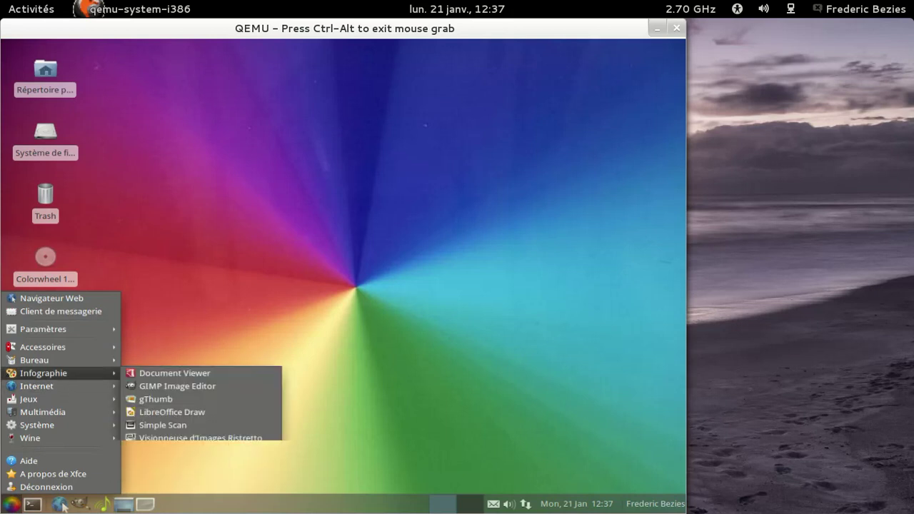
{"action": "mouse_move", "coordinate": [61, 360]}
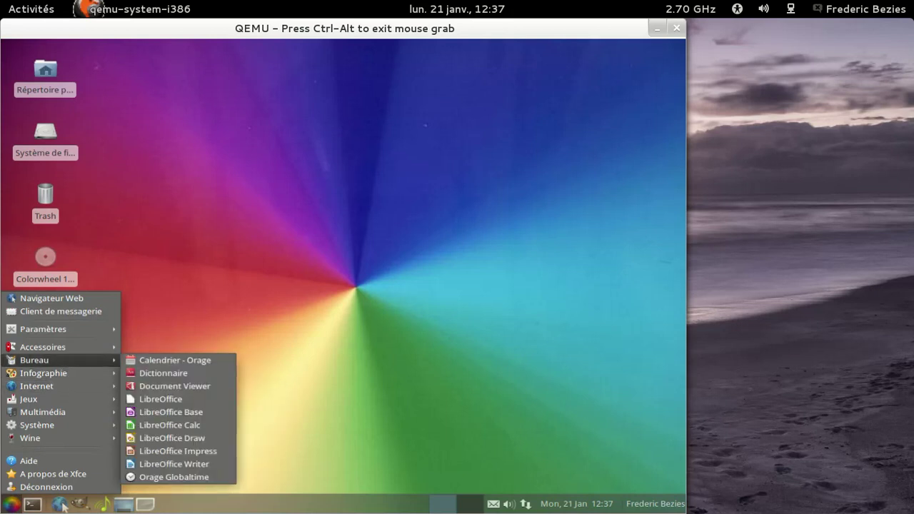
{"action": "left_click", "coordinate": [212, 399]}
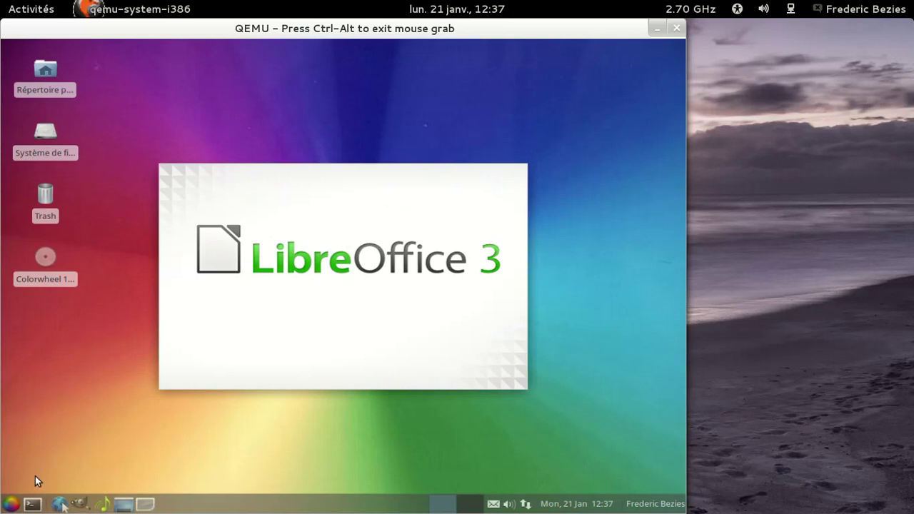
Launch the Synaptic package manager and authenticate by entering the account password.
{"action": "left_click", "coordinate": [11, 504]}
{"action": "mouse_move", "coordinate": [42, 425]}
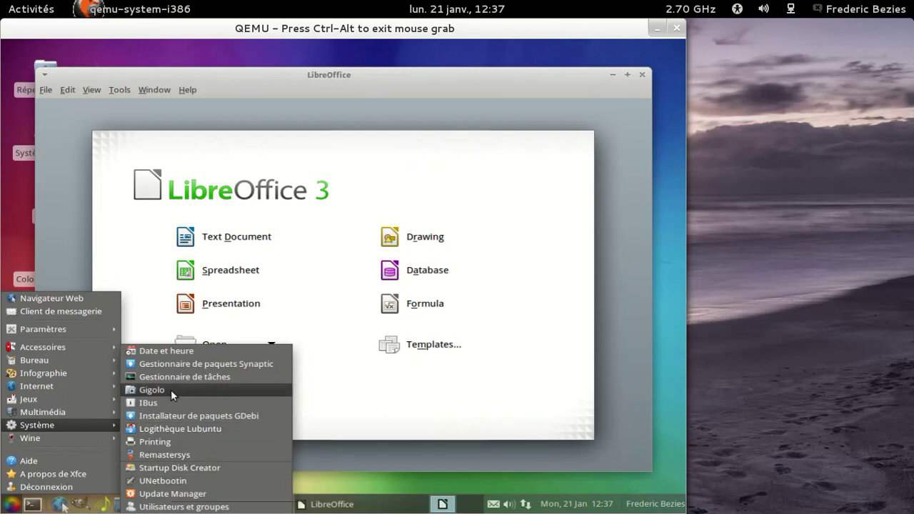
{"action": "left_click", "coordinate": [175, 365]}
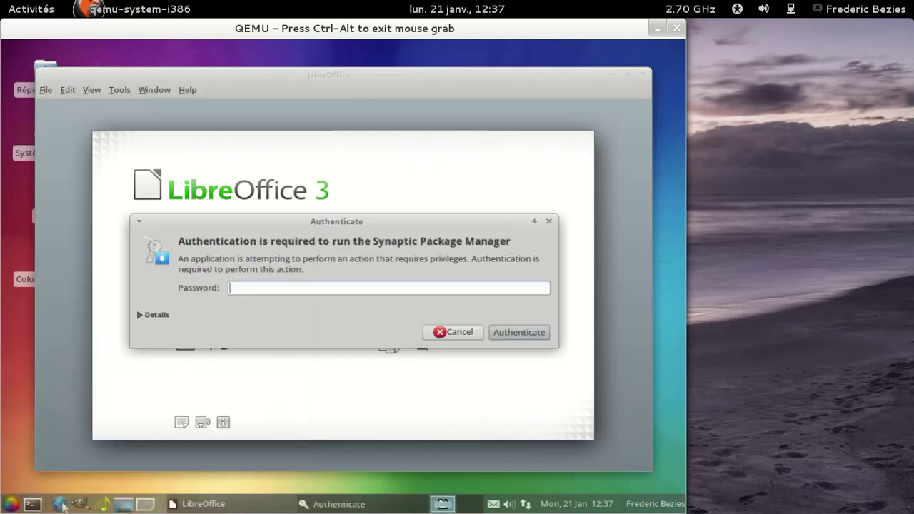
{"action": "type", "text": "******"}
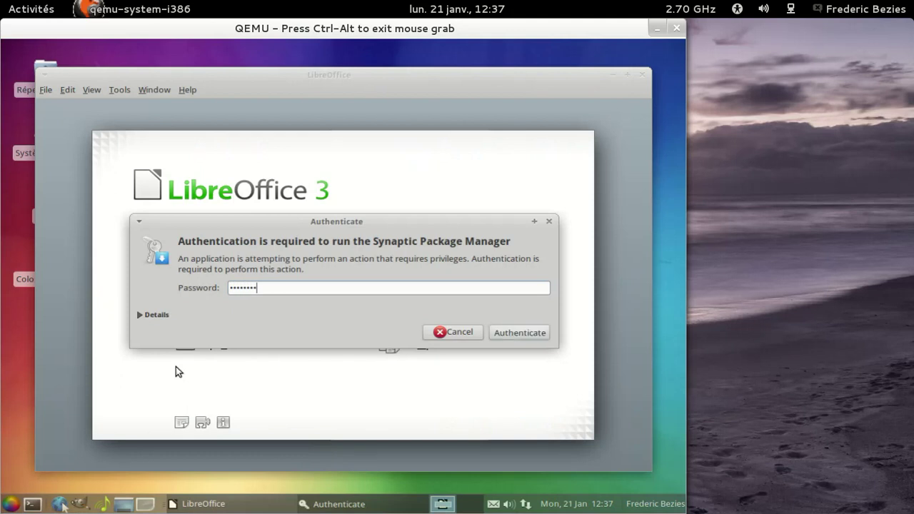
{"action": "key", "text": "Return"}
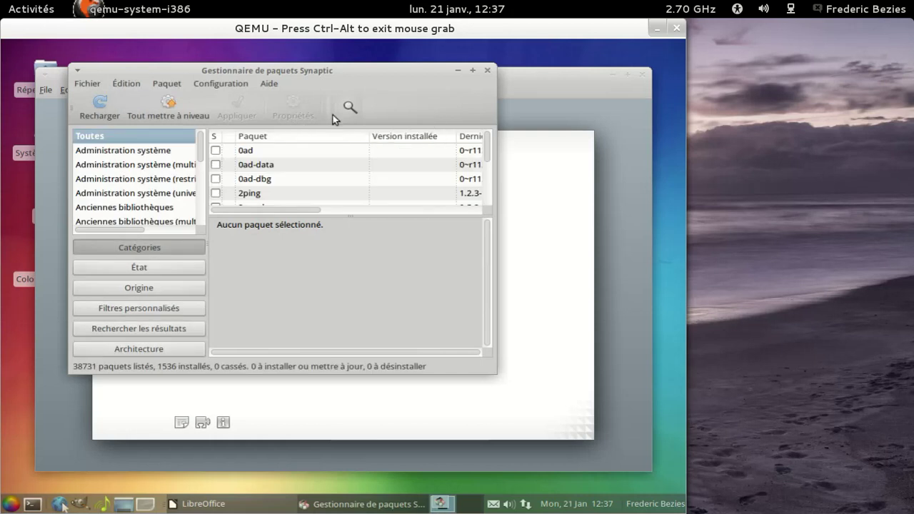
{"action": "left_click", "coordinate": [349, 108]}
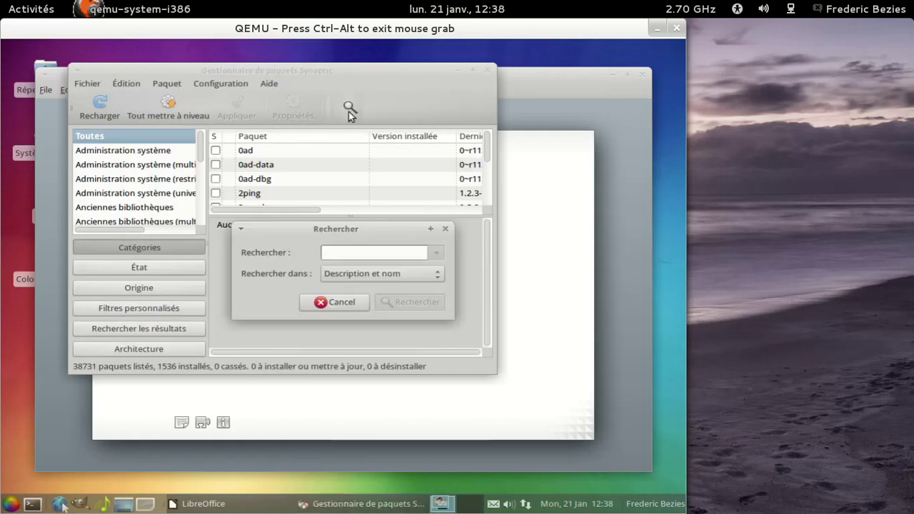
{"action": "type", "text": "fr"}
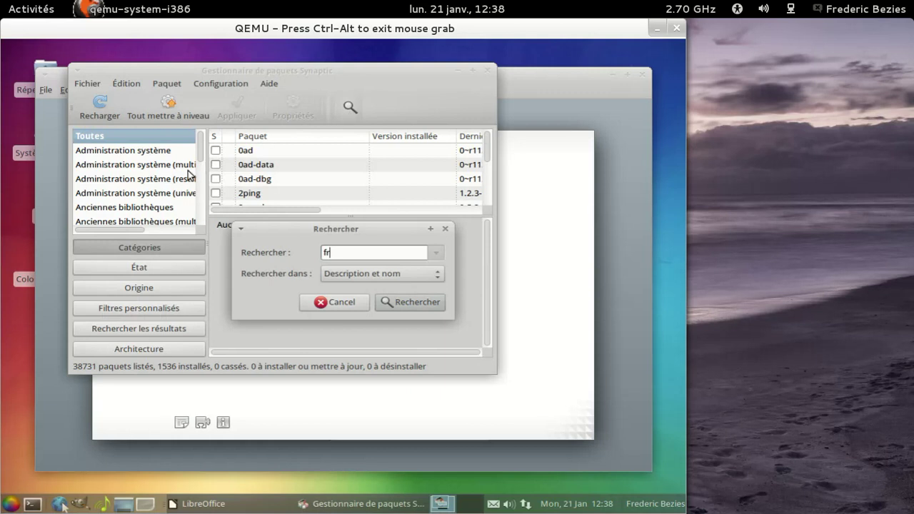
{"action": "left_click", "coordinate": [336, 302]}
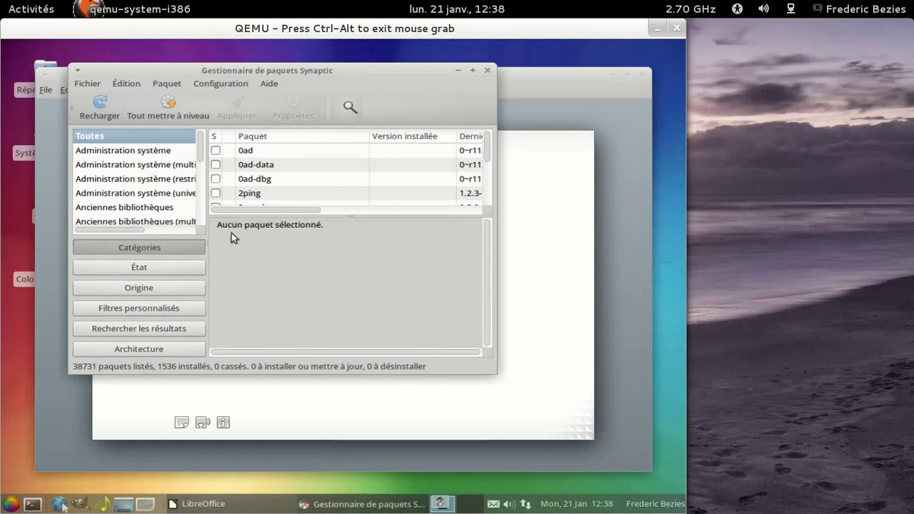
List the packages in Synaptic's Localisation category.
{"action": "scroll", "coordinate": [200, 147], "scroll_direction": "down", "scroll_amount": 5}
{"action": "scroll", "coordinate": [200, 171], "scroll_direction": "down", "scroll_amount": 5}
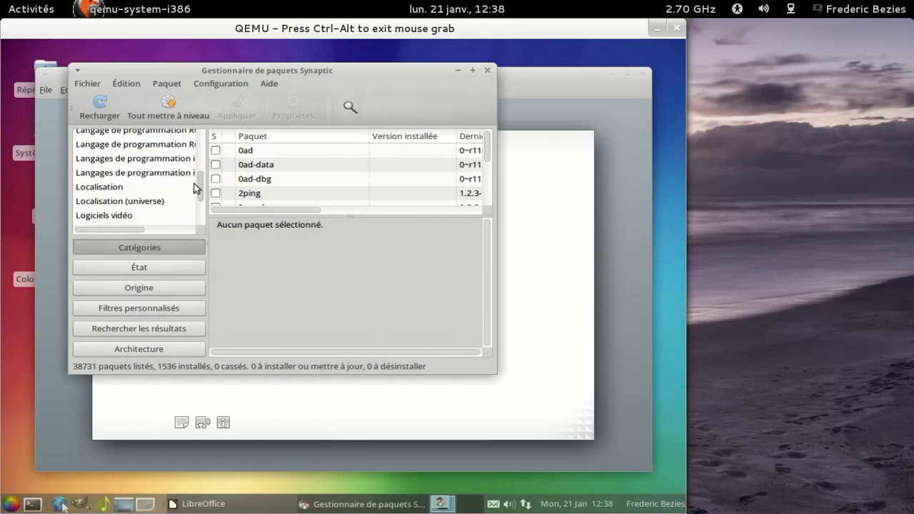
{"action": "scroll", "coordinate": [136, 178], "scroll_direction": "up", "scroll_amount": 5}
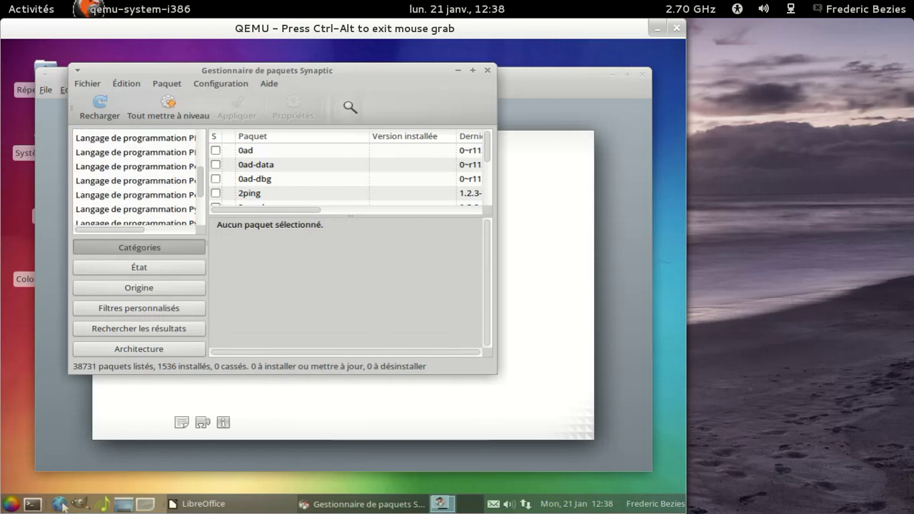
{"action": "scroll", "coordinate": [135, 179], "scroll_direction": "down", "scroll_amount": 3}
{"action": "scroll", "coordinate": [135, 179], "scroll_direction": "down", "scroll_amount": 2}
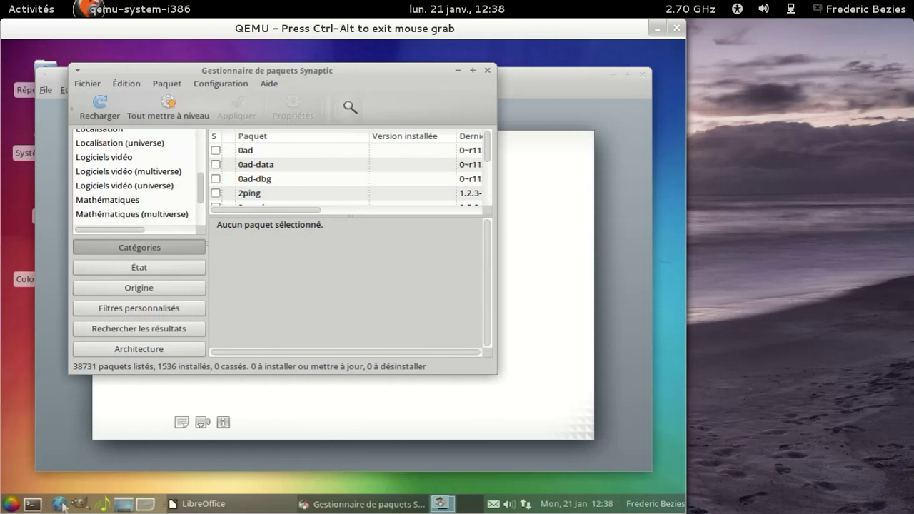
{"action": "left_click", "coordinate": [147, 143]}
{"action": "left_click", "coordinate": [125, 131]}
Find the libreoffice-l10n-fr package in the Localisation list and mark it for installation.
{"action": "scroll", "coordinate": [373, 176], "scroll_direction": "down", "scroll_amount": 5}
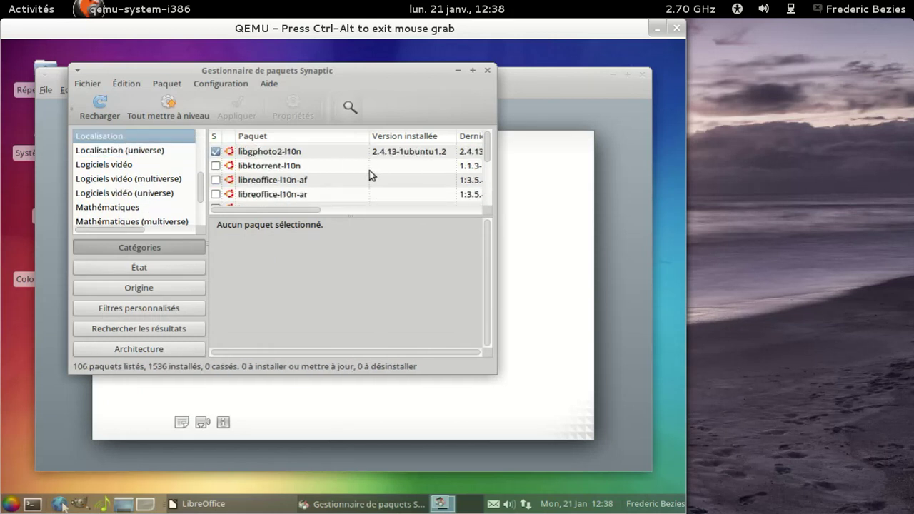
{"action": "scroll", "coordinate": [346, 174], "scroll_direction": "down", "scroll_amount": 3}
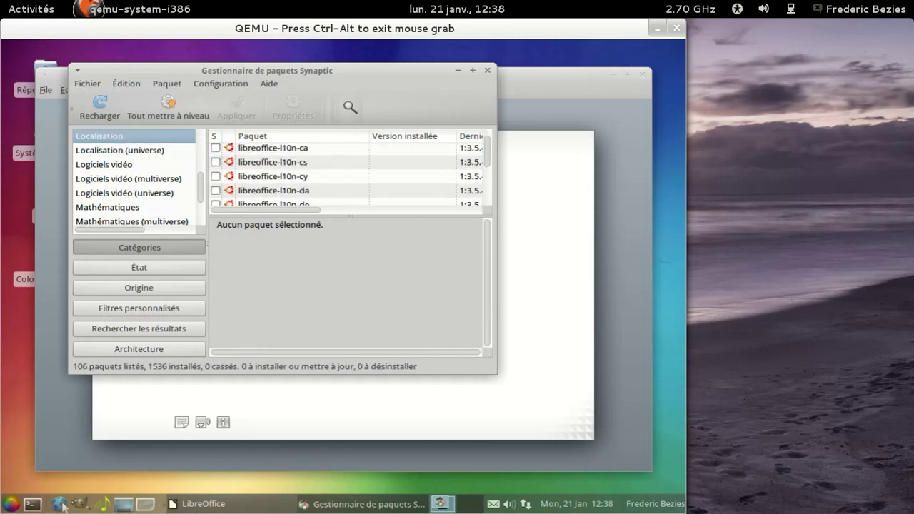
{"action": "scroll", "coordinate": [346, 175], "scroll_direction": "down", "scroll_amount": 4}
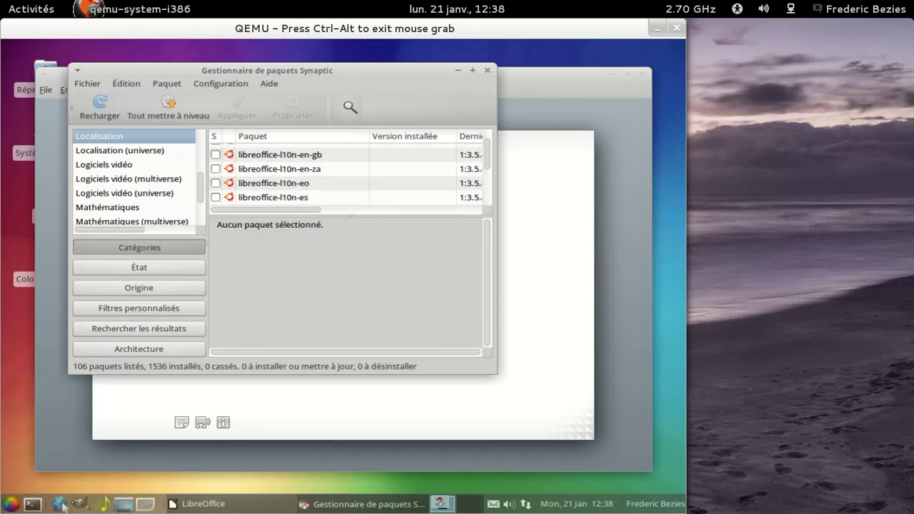
{"action": "scroll", "coordinate": [346, 174], "scroll_direction": "down", "scroll_amount": 1}
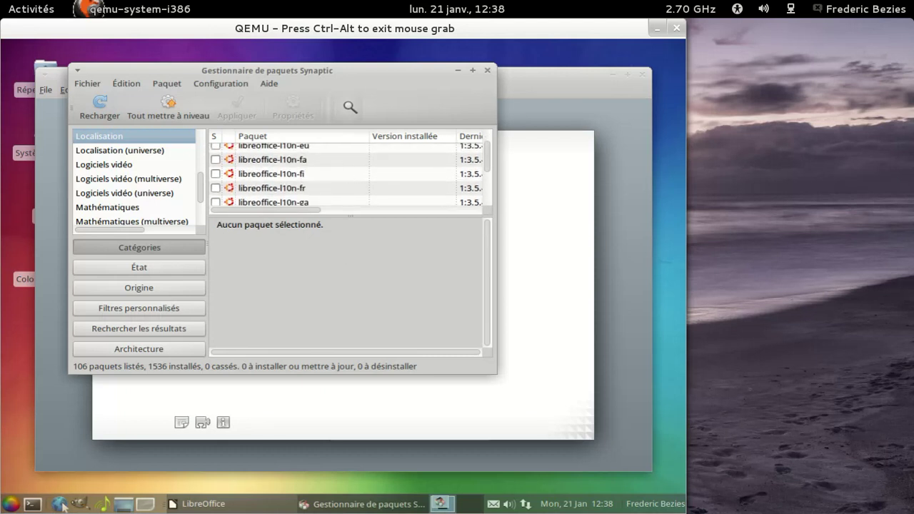
{"action": "left_click", "coordinate": [215, 187]}
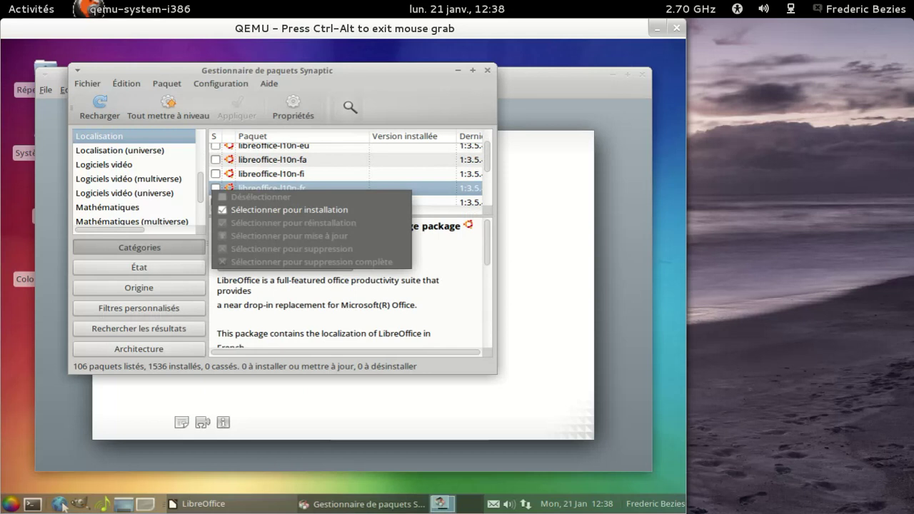
{"action": "left_click", "coordinate": [236, 210]}
Examine the remaining Localisation packages and those in the Localisation (universe) category for further language packages.
{"action": "scroll", "coordinate": [345, 174], "scroll_direction": "down", "scroll_amount": 5}
{"action": "scroll", "coordinate": [345, 174], "scroll_direction": "down", "scroll_amount": 6}
{"action": "scroll", "coordinate": [345, 175], "scroll_direction": "down", "scroll_amount": 6}
{"action": "scroll", "coordinate": [346, 174], "scroll_direction": "down", "scroll_amount": 6}
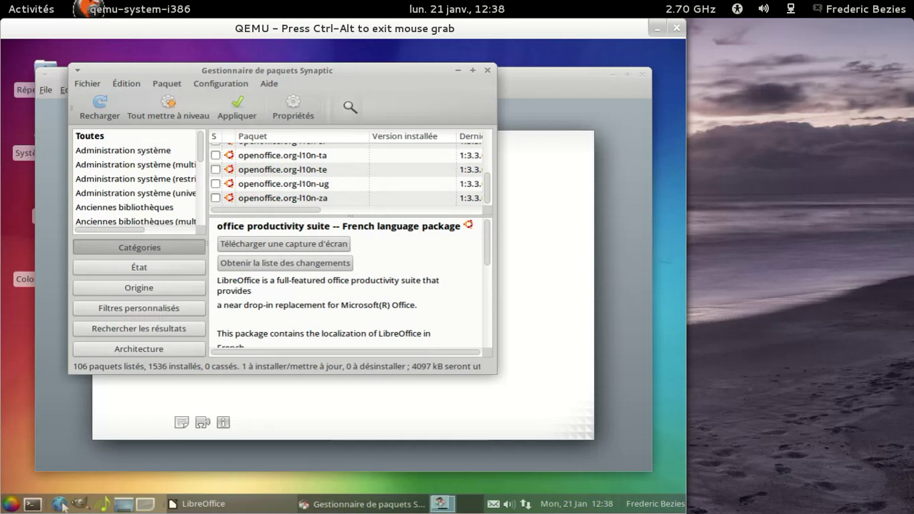
{"action": "left_click_drag", "start_coordinate": [201, 153], "coordinate": [196, 225]}
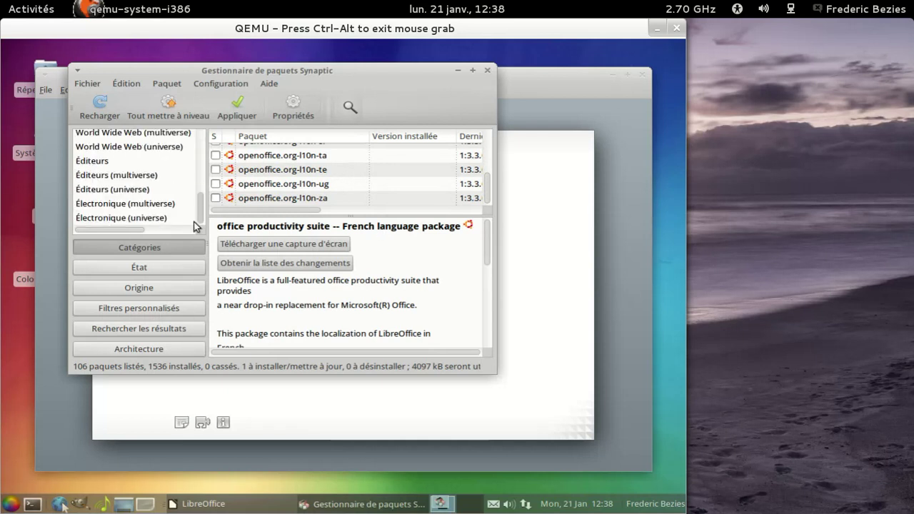
{"action": "scroll", "coordinate": [135, 188], "scroll_direction": "up", "scroll_amount": 4}
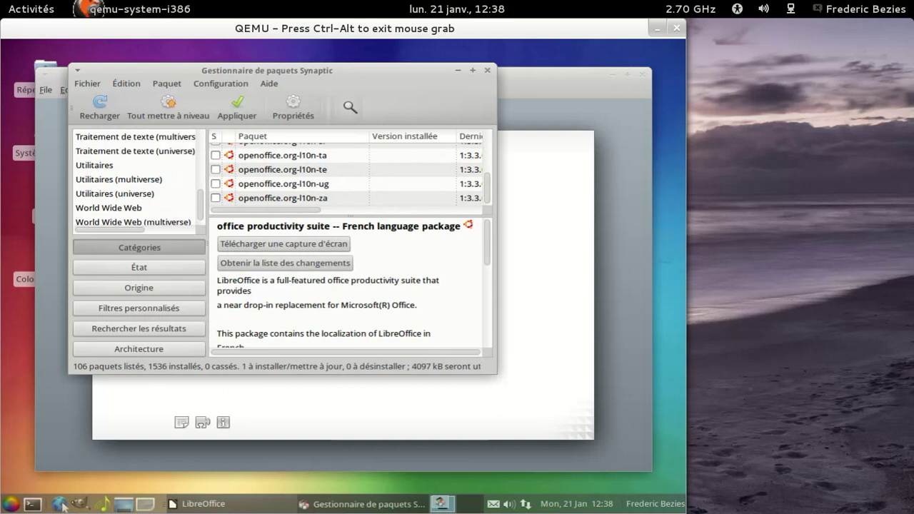
{"action": "scroll", "coordinate": [135, 179], "scroll_direction": "up", "scroll_amount": 2}
{"action": "scroll", "coordinate": [135, 179], "scroll_direction": "up", "scroll_amount": 6}
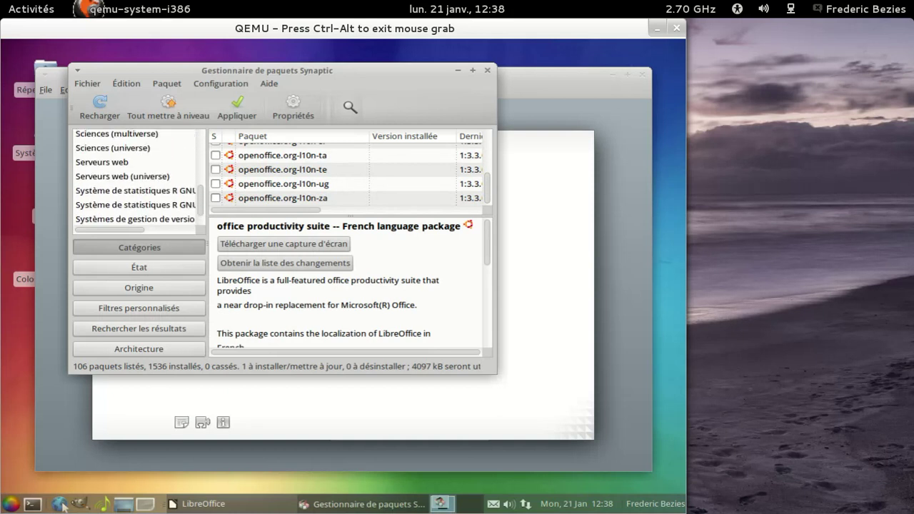
{"action": "scroll", "coordinate": [135, 179], "scroll_direction": "up", "scroll_amount": 3}
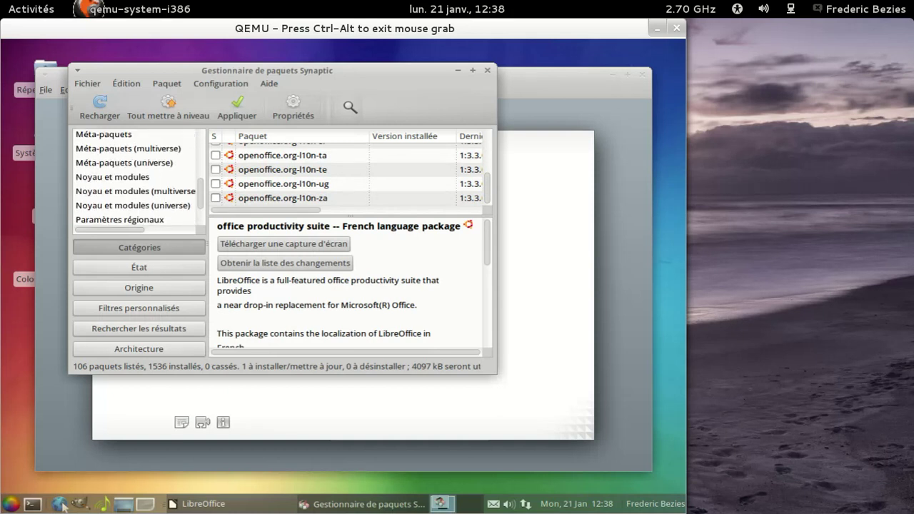
{"action": "scroll", "coordinate": [125, 182], "scroll_direction": "up", "scroll_amount": 4}
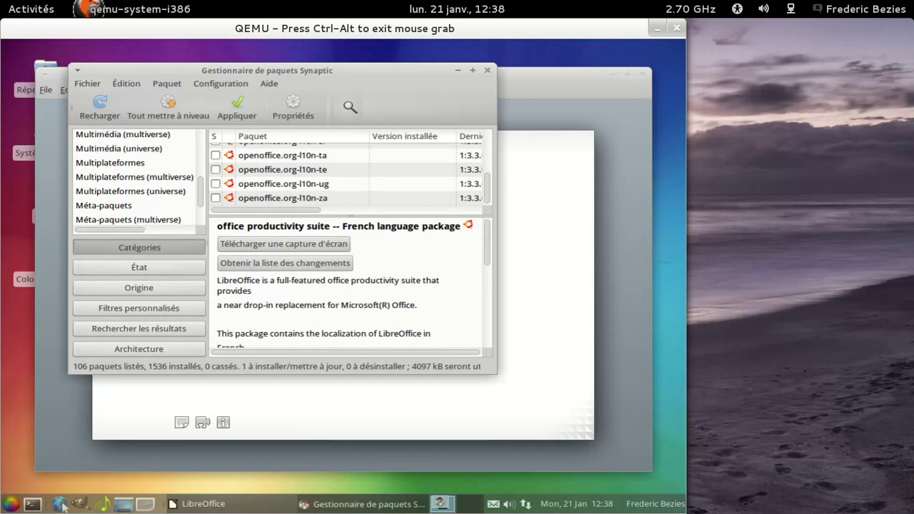
{"action": "scroll", "coordinate": [135, 179], "scroll_direction": "up", "scroll_amount": 3}
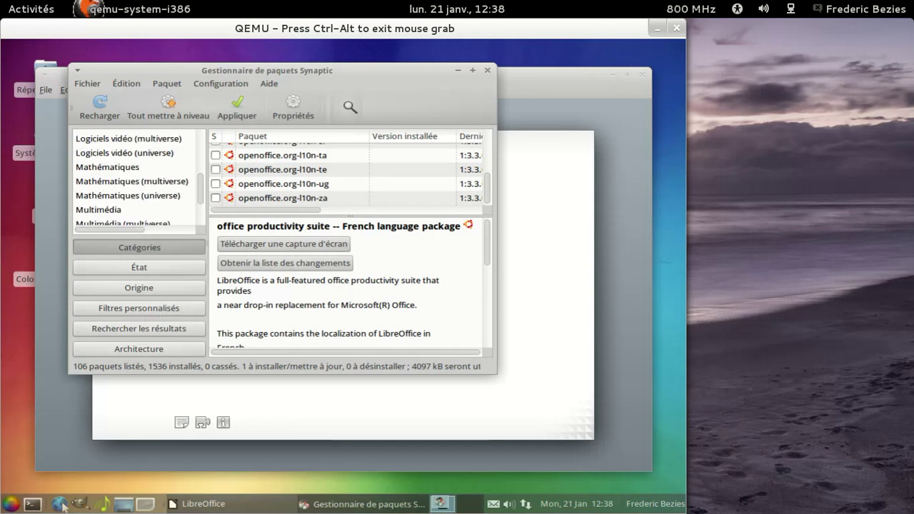
{"action": "left_click", "coordinate": [115, 164]}
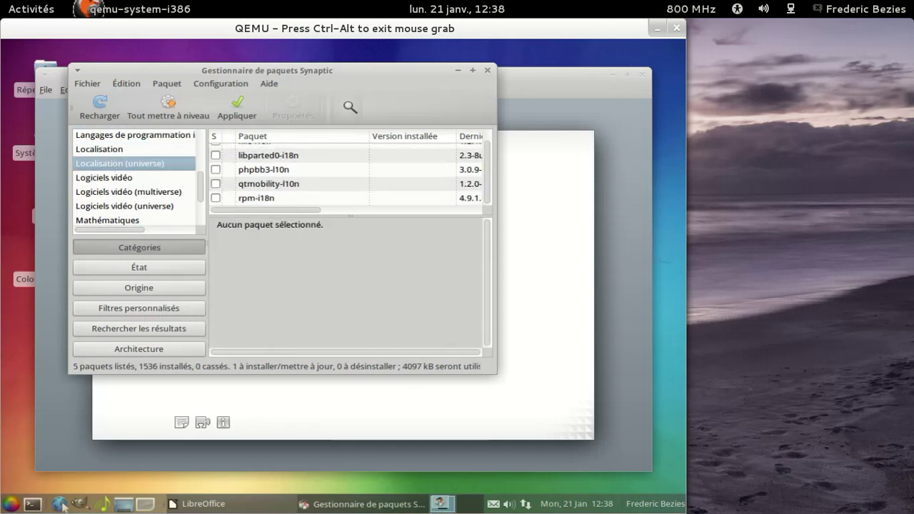
{"action": "left_click", "coordinate": [479, 198]}
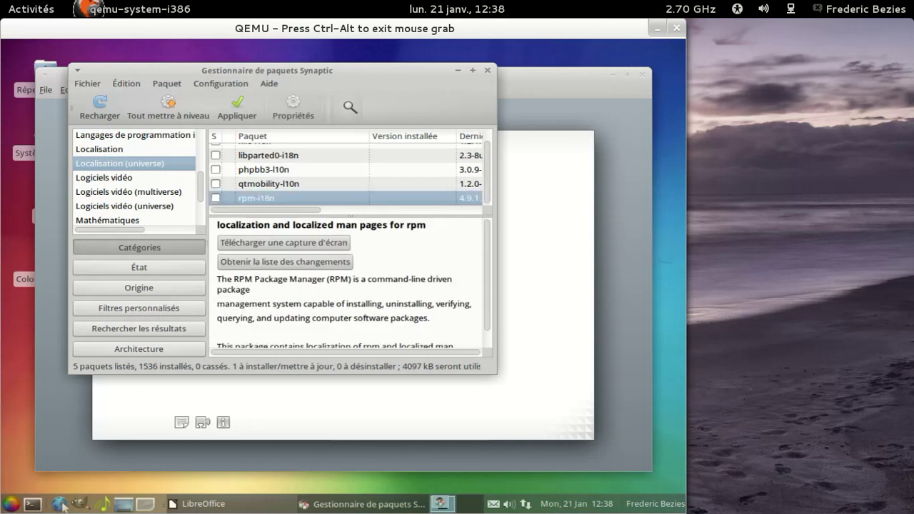
{"action": "scroll", "coordinate": [302, 188], "scroll_direction": "up", "scroll_amount": 1}
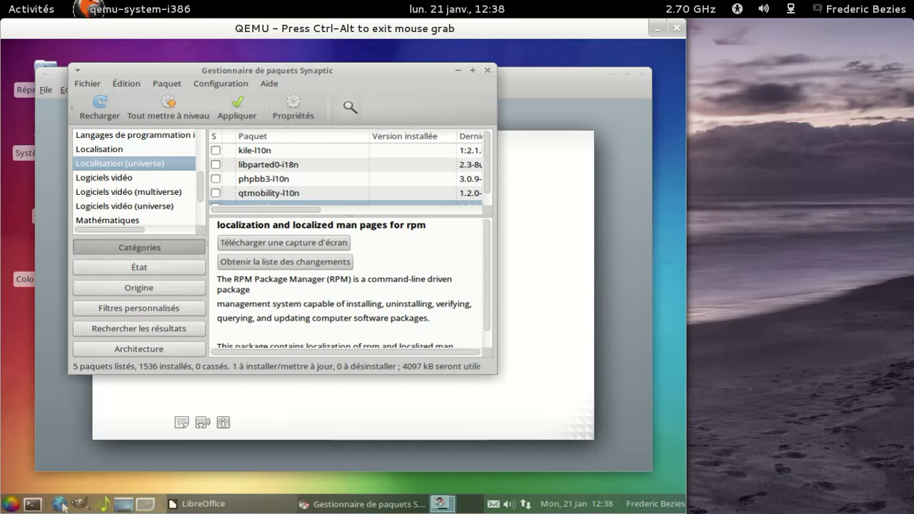
Apply the marked change to install the French language package for LibreOffice.
{"action": "left_click", "coordinate": [242, 111]}
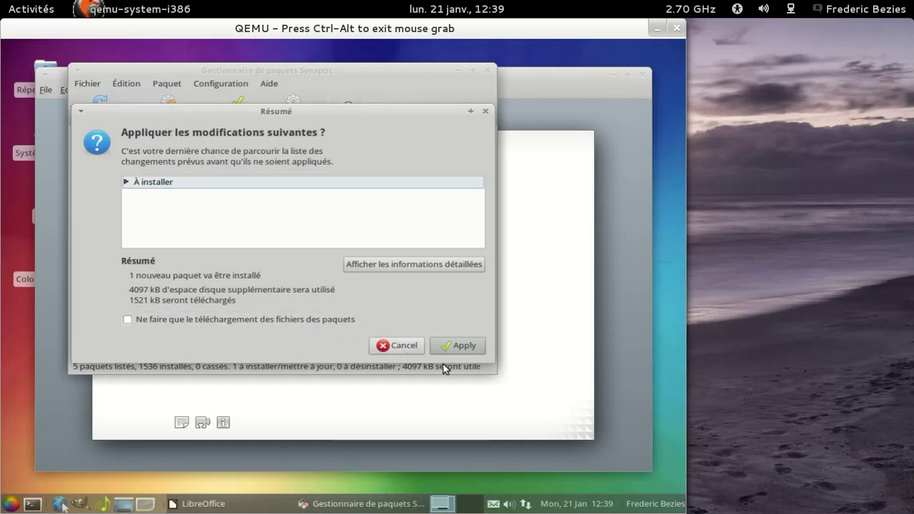
{"action": "left_click", "coordinate": [453, 346]}
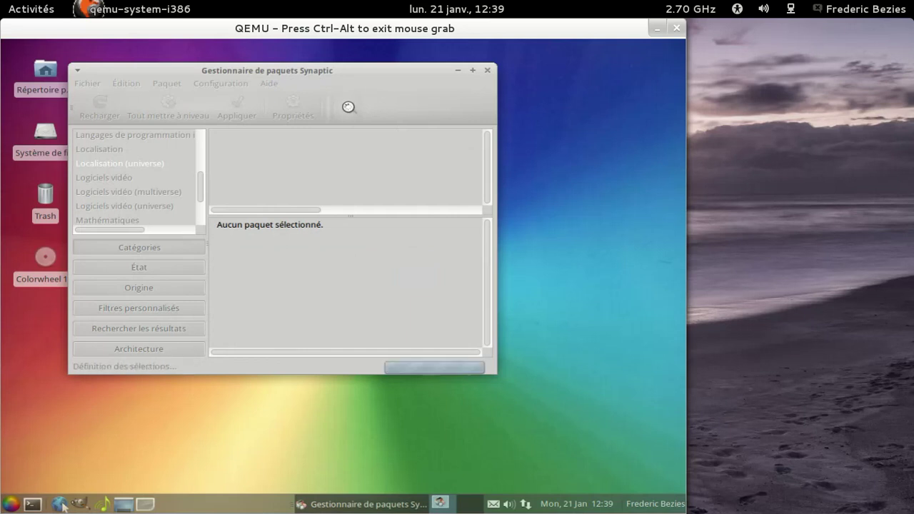
Search package names and descriptions for "firefox".
{"action": "left_click", "coordinate": [348, 107]}
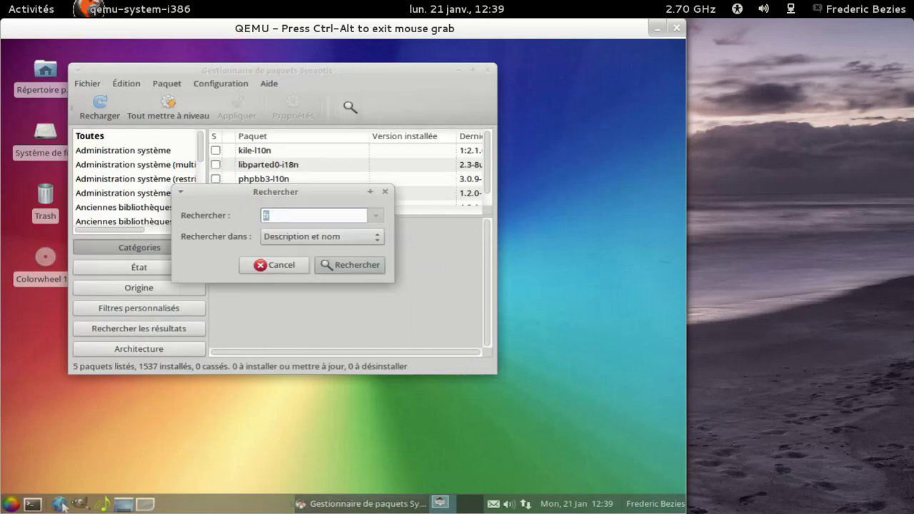
{"action": "type", "text": "fuse"}
{"action": "key", "text": "BackSpace"}
{"action": "key", "text": "BackSpace"}
{"action": "key", "text": "BackSpace"}
{"action": "type", "text": "ioreox"}
{"action": "key", "text": "Return"}
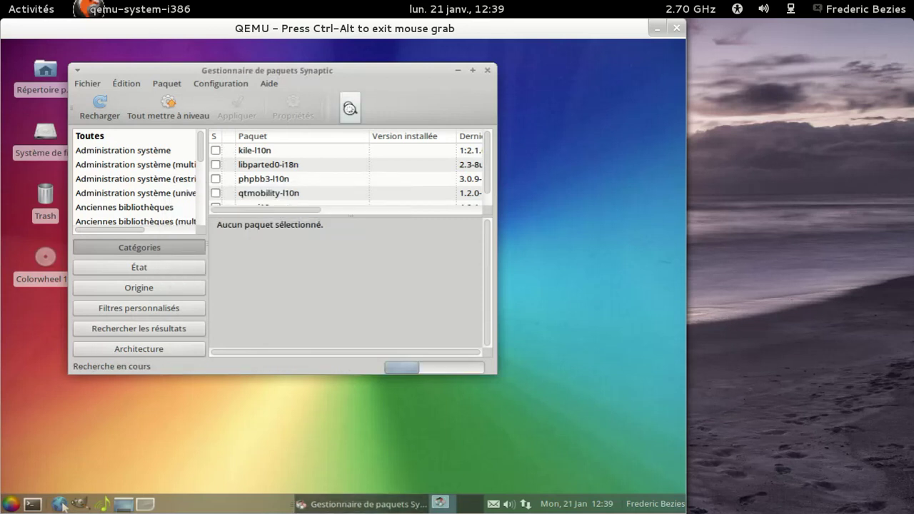
Mark the firefox-locale-fr package for installation and apply the change to install it.
{"action": "scroll", "coordinate": [341, 150], "scroll_direction": "down", "scroll_amount": 5}
{"action": "scroll", "coordinate": [341, 171], "scroll_direction": "down", "scroll_amount": 5}
{"action": "scroll", "coordinate": [340, 151], "scroll_direction": "down", "scroll_amount": 5}
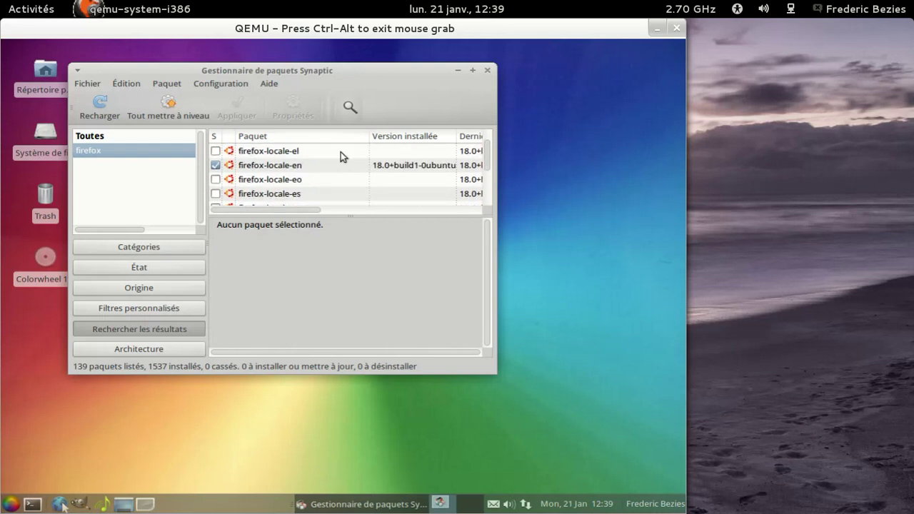
{"action": "scroll", "coordinate": [340, 151], "scroll_direction": "down", "scroll_amount": 3}
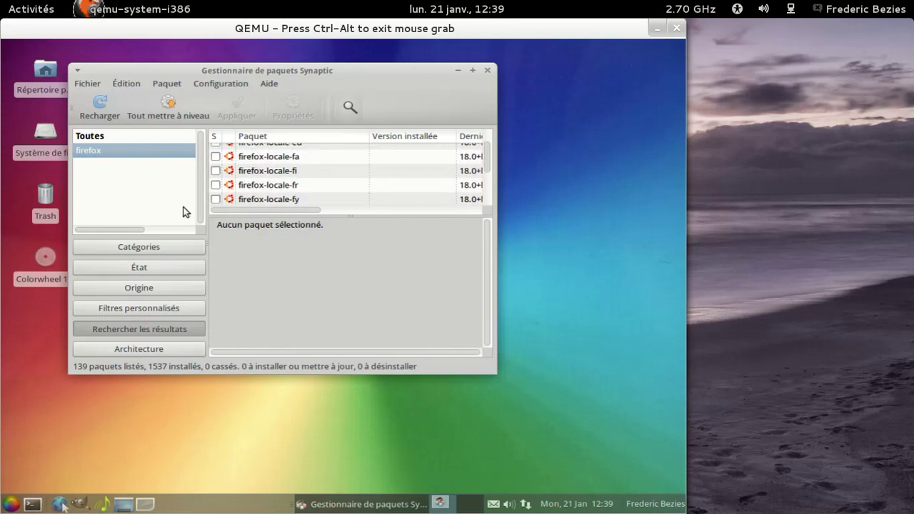
{"action": "left_click", "coordinate": [215, 186]}
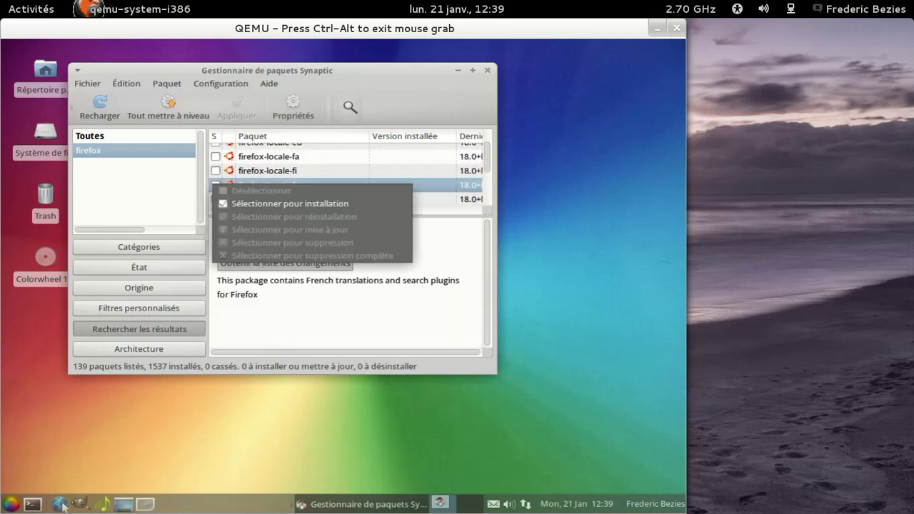
{"action": "left_click", "coordinate": [231, 204]}
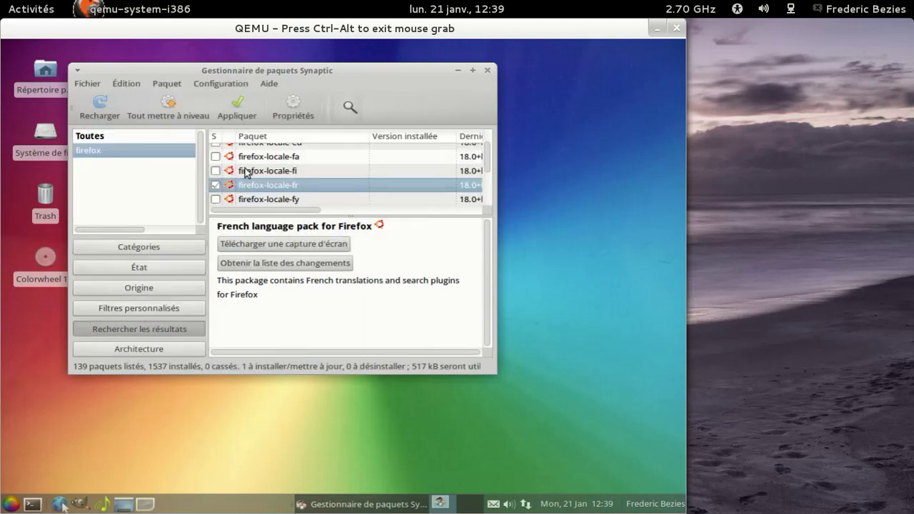
{"action": "left_click", "coordinate": [237, 107]}
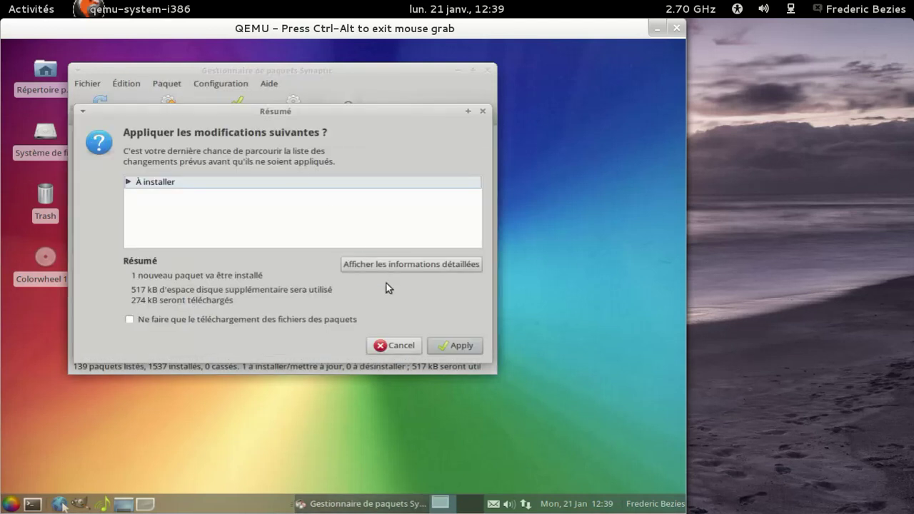
{"action": "left_click", "coordinate": [460, 346]}
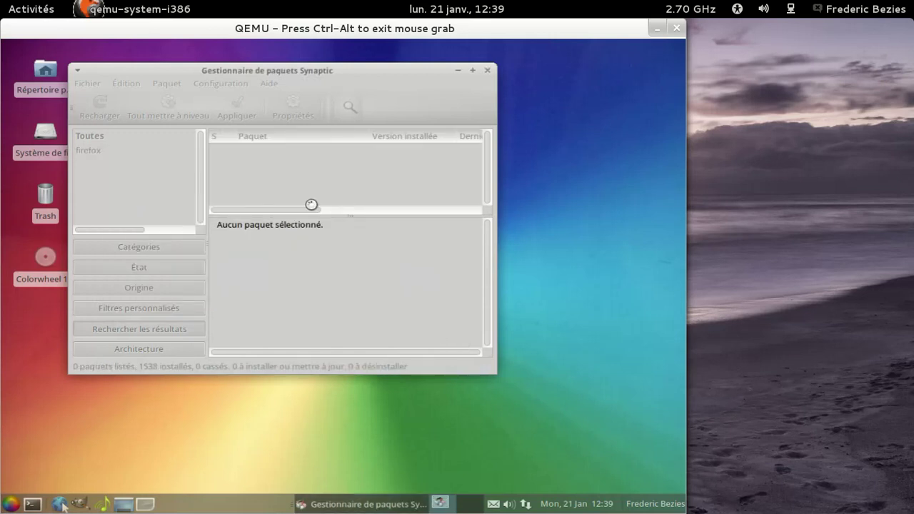
Search package names and descriptions for "xubuntu", look through the matching packages and close the package manager.
{"action": "left_click", "coordinate": [349, 106]}
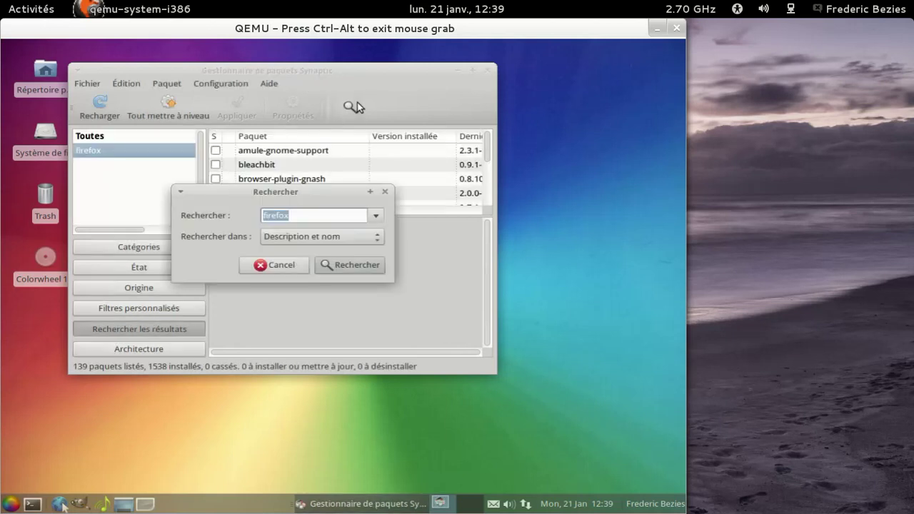
{"action": "type", "text": "xubun"}
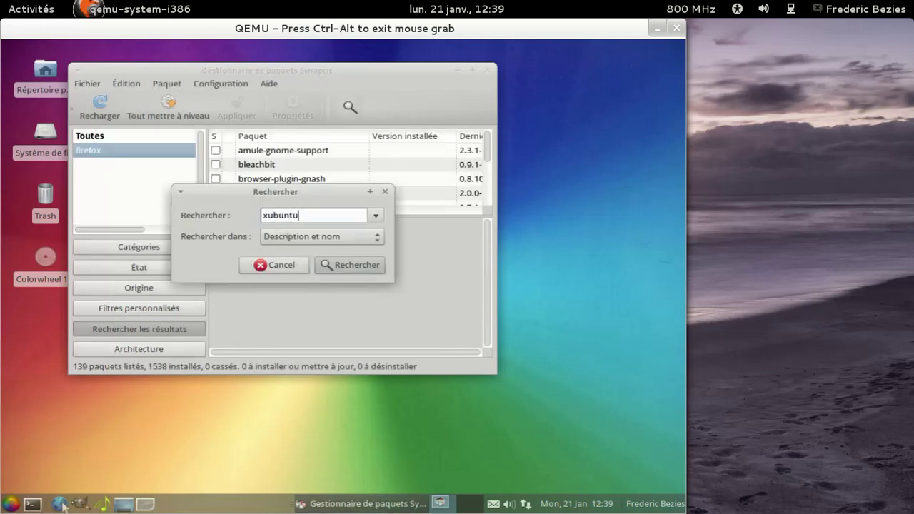
{"action": "type", "text": "tu"}
{"action": "key", "text": "Return"}
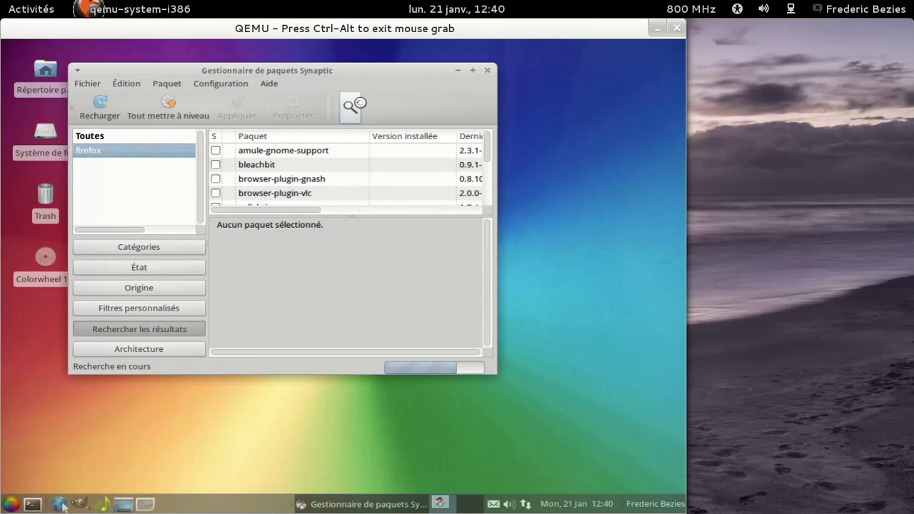
{"action": "scroll", "coordinate": [396, 176], "scroll_direction": "down", "scroll_amount": 8}
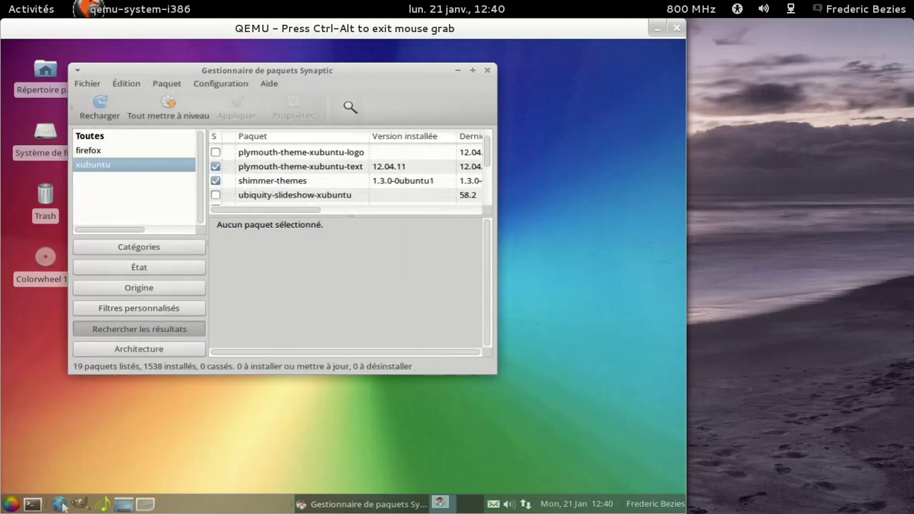
{"action": "scroll", "coordinate": [345, 174], "scroll_direction": "down", "scroll_amount": 5}
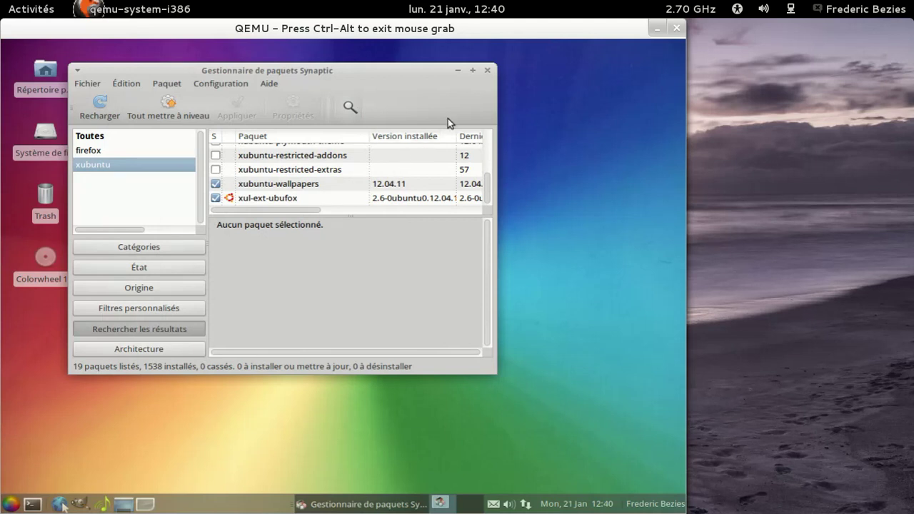
{"action": "left_click", "coordinate": [487, 70]}
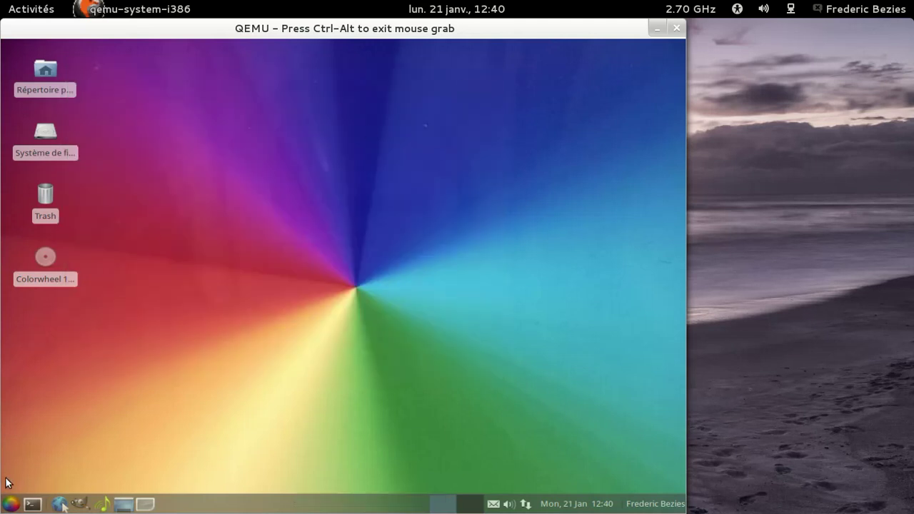
Launch the Firefox web browser from the installed Internet applications.
{"action": "left_click", "coordinate": [10, 504]}
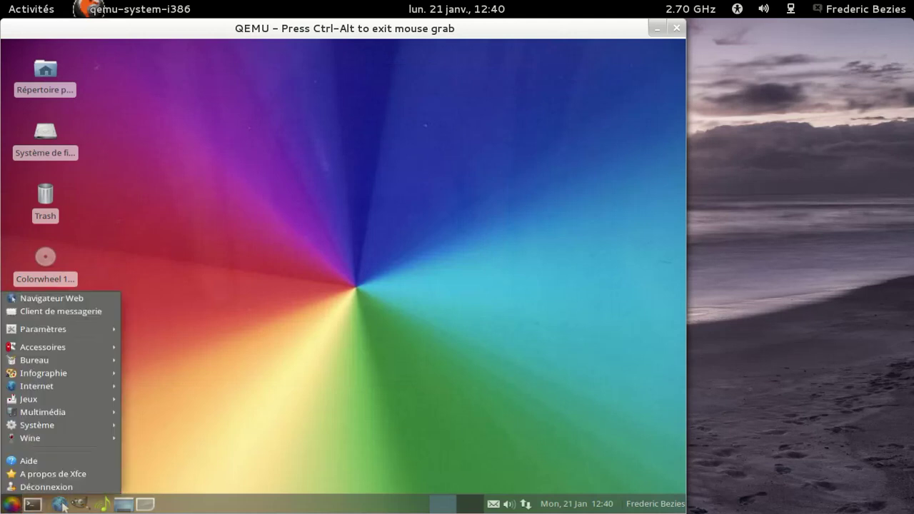
{"action": "mouse_move", "coordinate": [62, 369]}
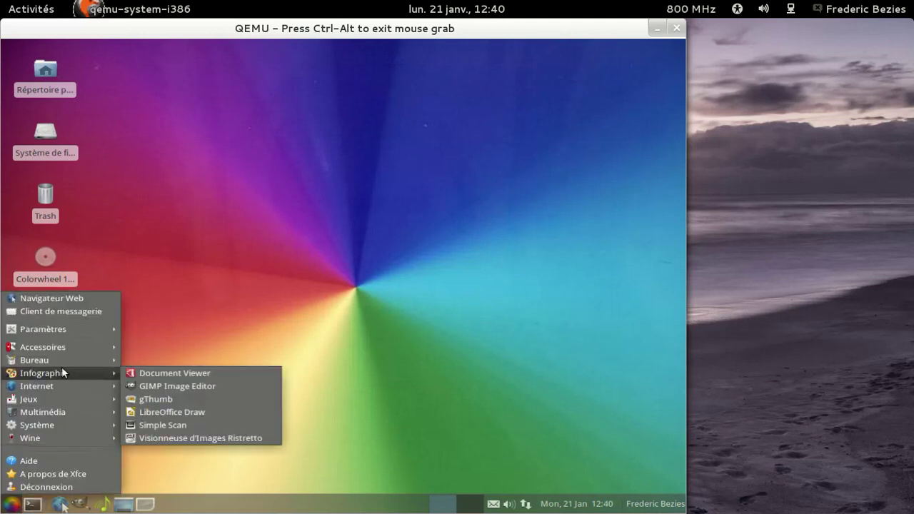
{"action": "mouse_move", "coordinate": [63, 385]}
{"action": "left_click", "coordinate": [182, 412]}
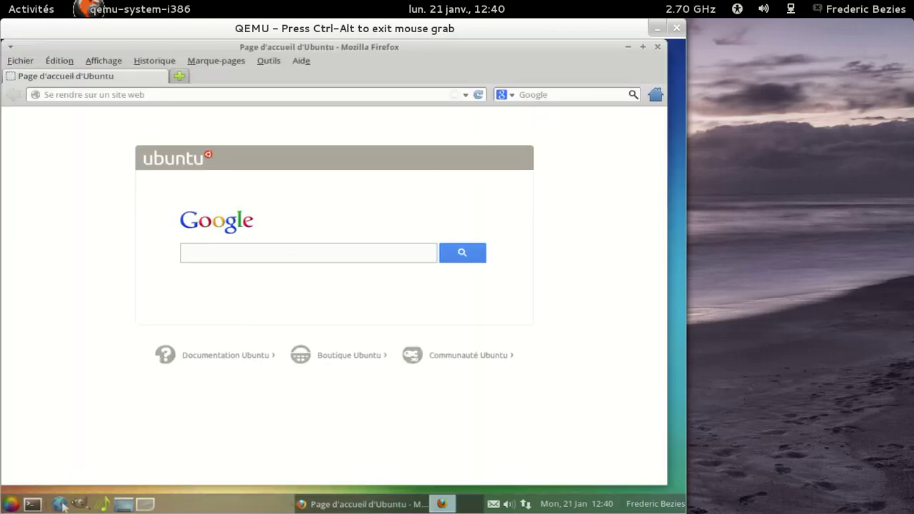
View the enabled plugins at about:plugins in a new tab, and close the tab and the browser.
{"action": "left_click", "coordinate": [179, 75]}
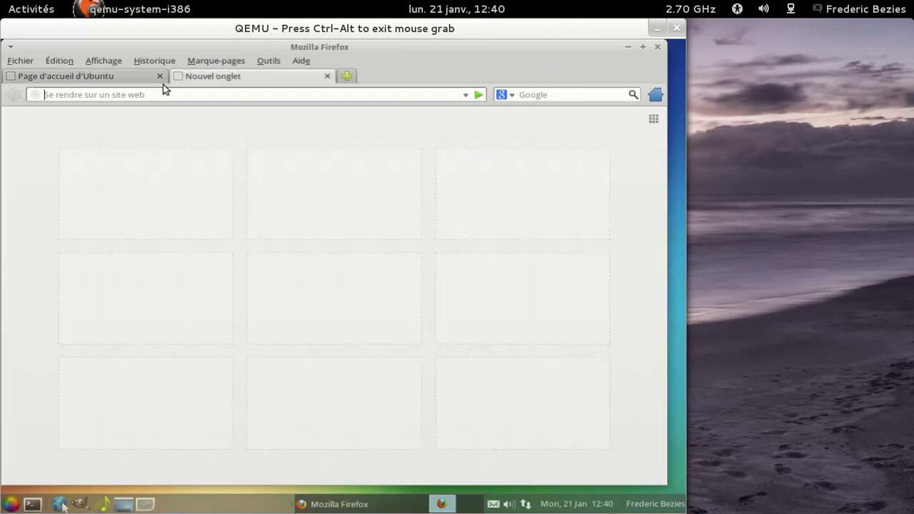
{"action": "type", "text": "about:plugins"}
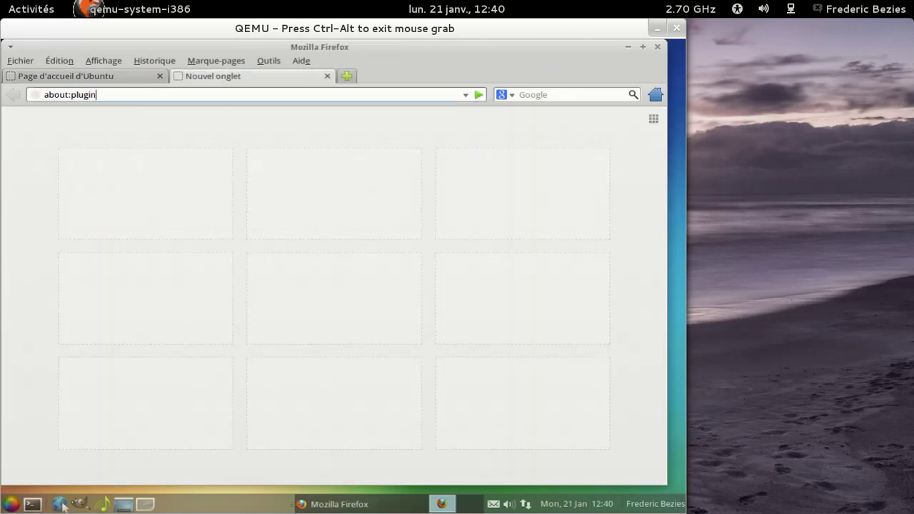
{"action": "key", "text": "Return"}
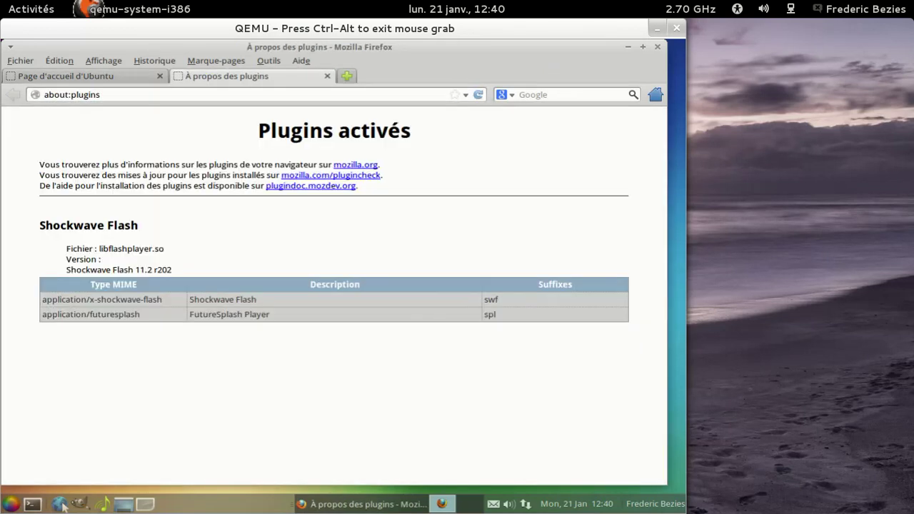
{"action": "left_click", "coordinate": [327, 75]}
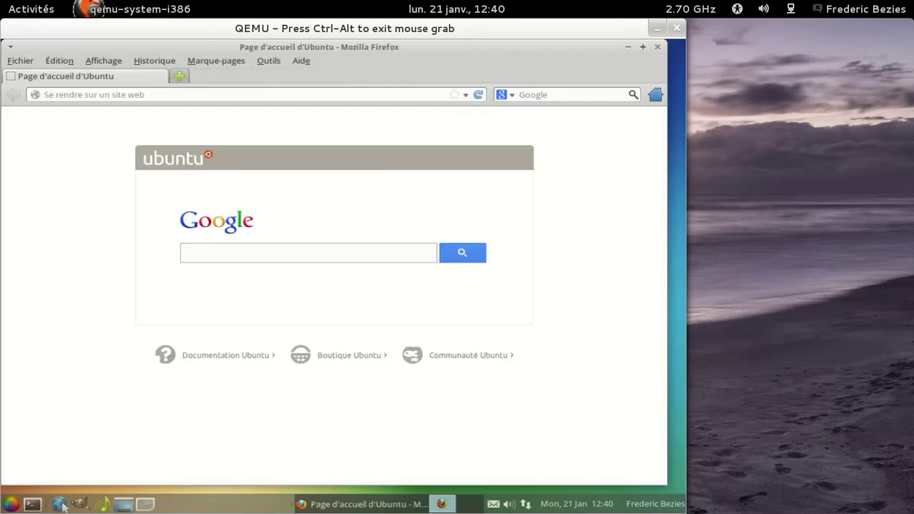
{"action": "left_click", "coordinate": [657, 47]}
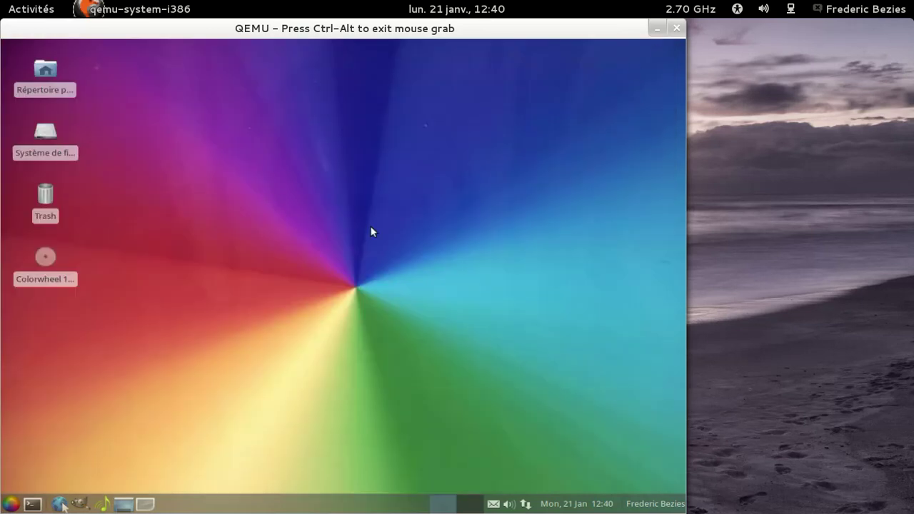
Open Logithèque Lubuntu from the system applications and search its software catalogue for "rest".
{"action": "left_click", "coordinate": [10, 503]}
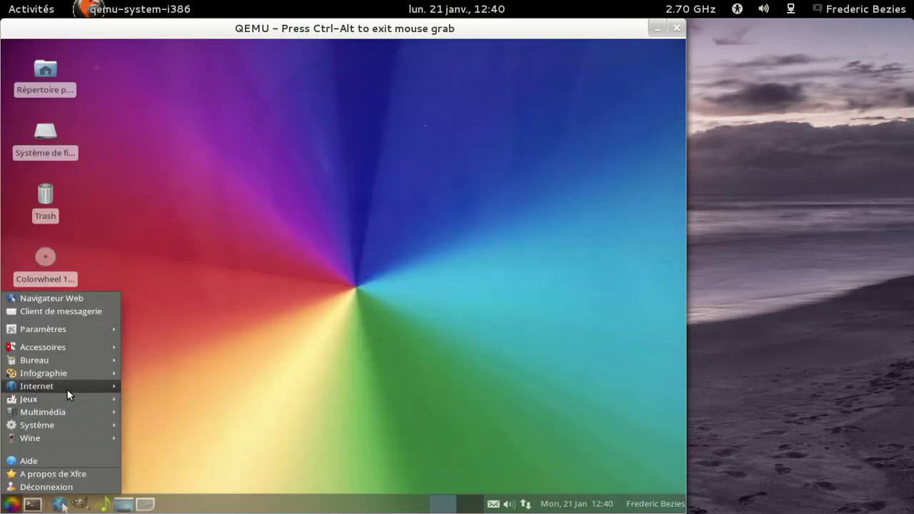
{"action": "mouse_move", "coordinate": [67, 385]}
{"action": "mouse_move", "coordinate": [64, 412]}
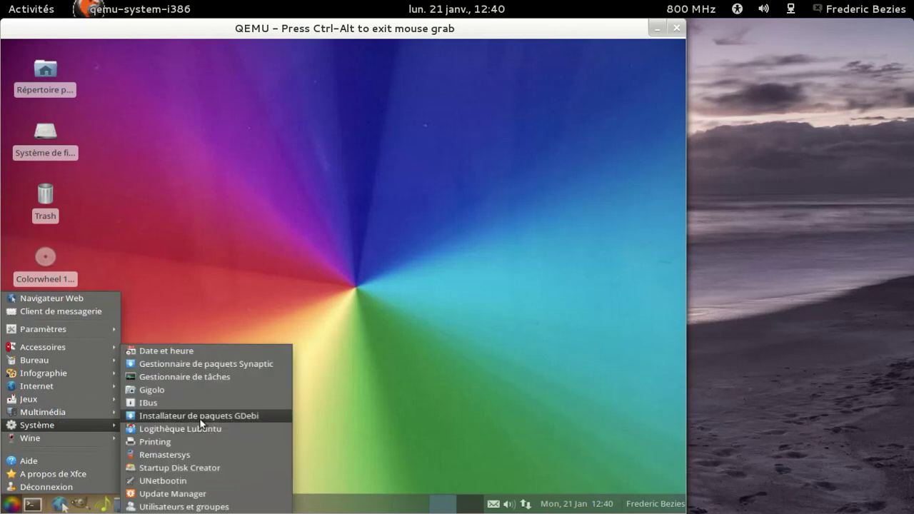
{"action": "left_click", "coordinate": [62, 503]}
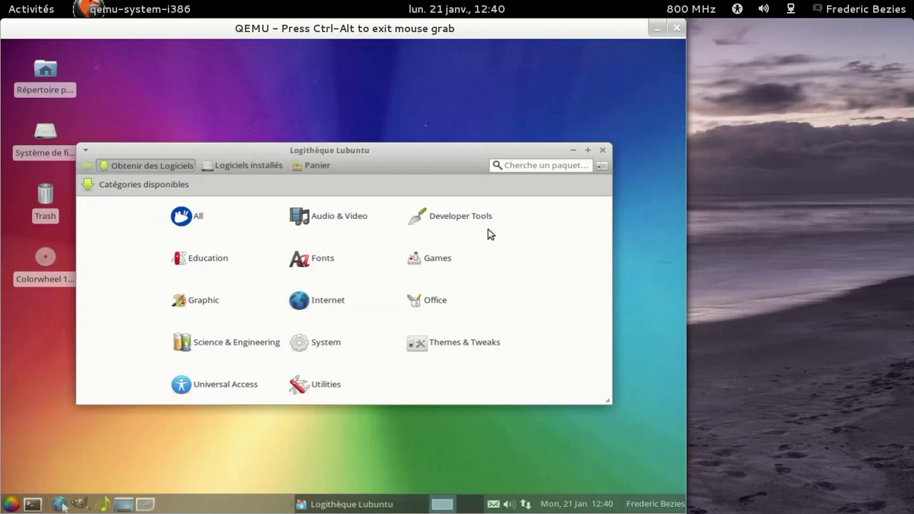
{"action": "left_click", "coordinate": [523, 167]}
{"action": "type", "text": "rest"}
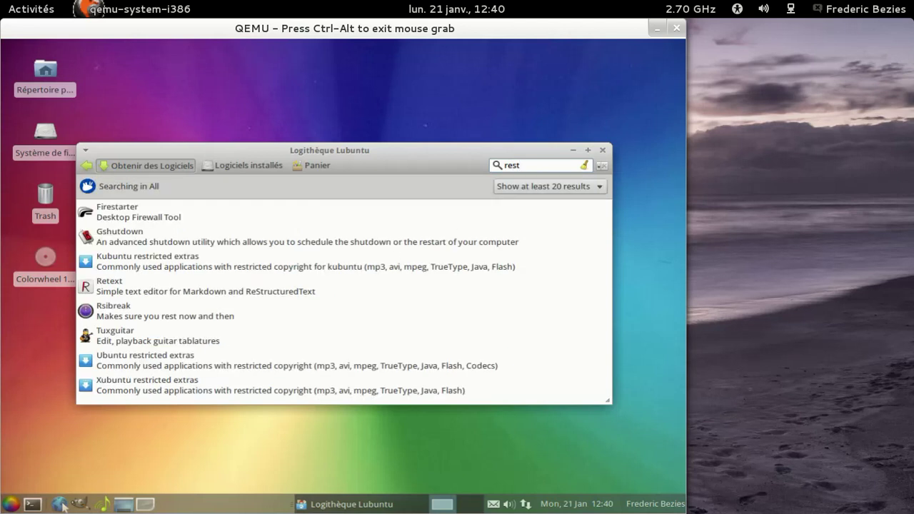
Add Xubuntu restricted extras to the basket and install it, authenticating with the account password.
{"action": "left_click", "coordinate": [207, 385]}
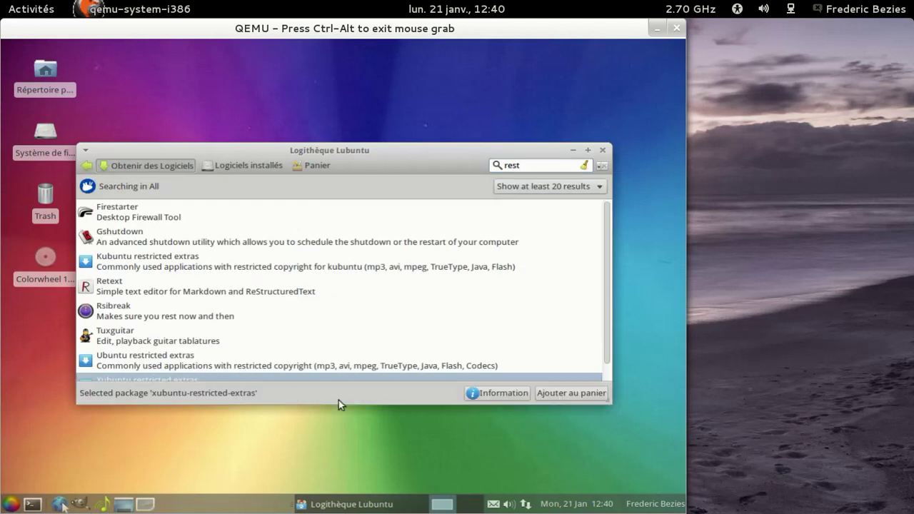
{"action": "left_click", "coordinate": [547, 397]}
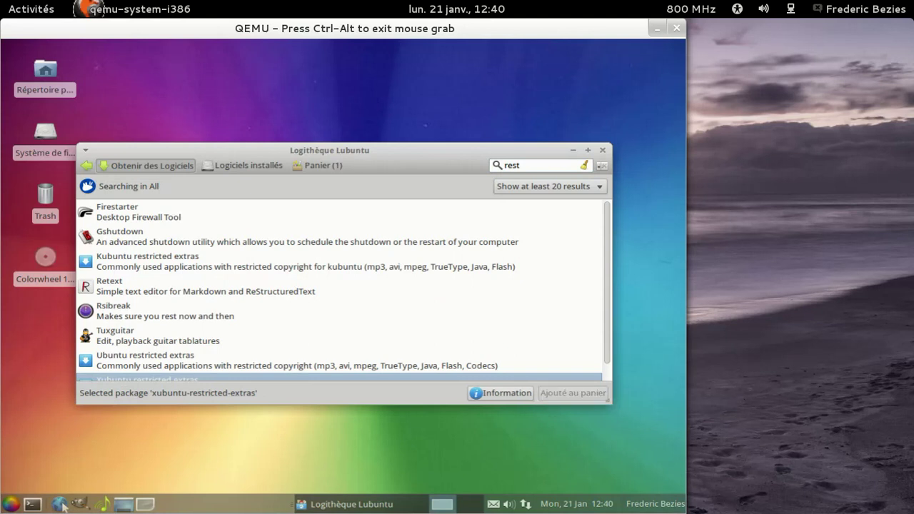
{"action": "left_click", "coordinate": [330, 161]}
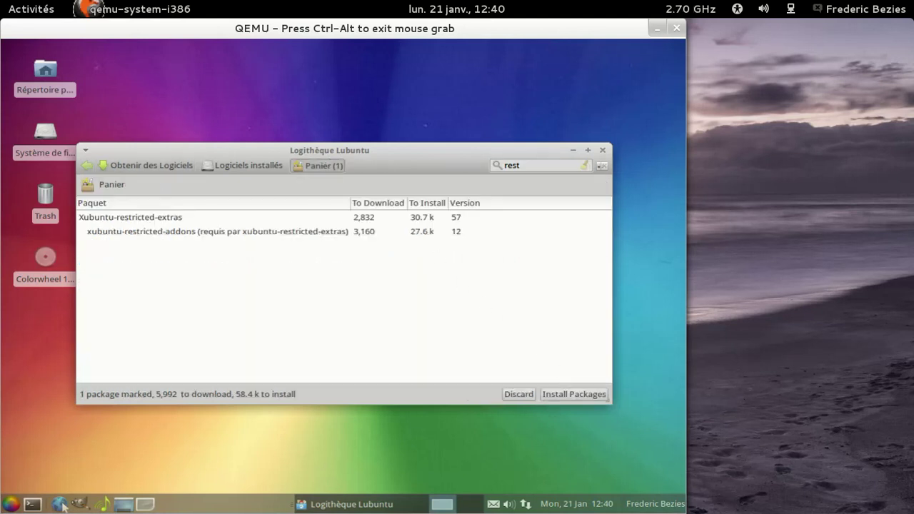
{"action": "left_click", "coordinate": [565, 395]}
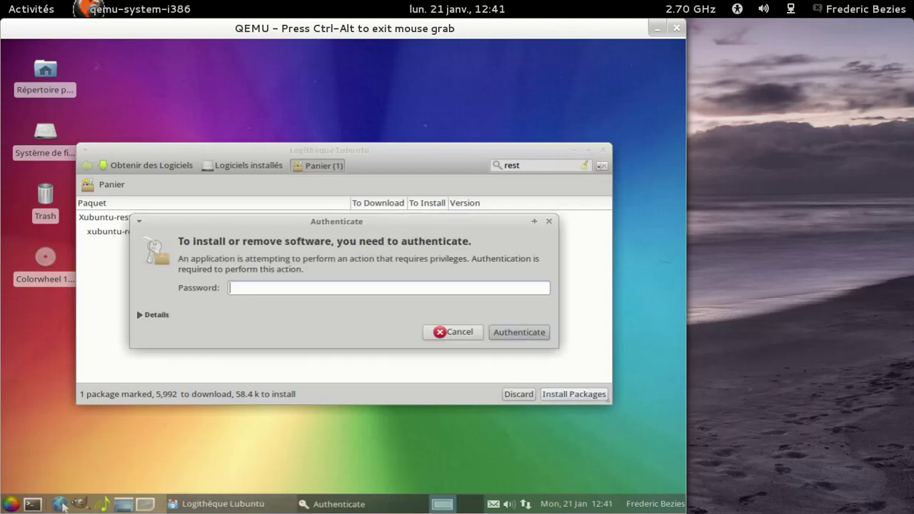
{"action": "type", "text": "********"}
{"action": "key", "text": "Return"}
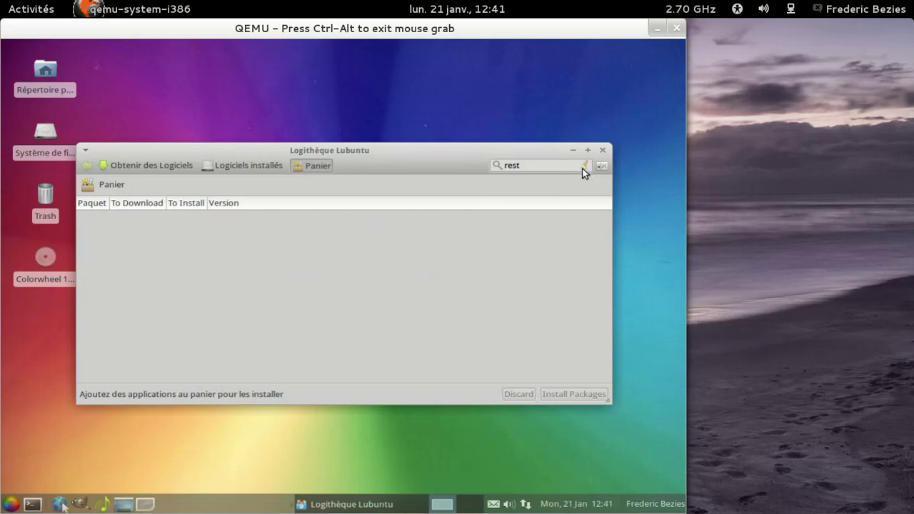
Clear the software search, return to the available categories and browse the System category's applications.
{"action": "left_click", "coordinate": [102, 167]}
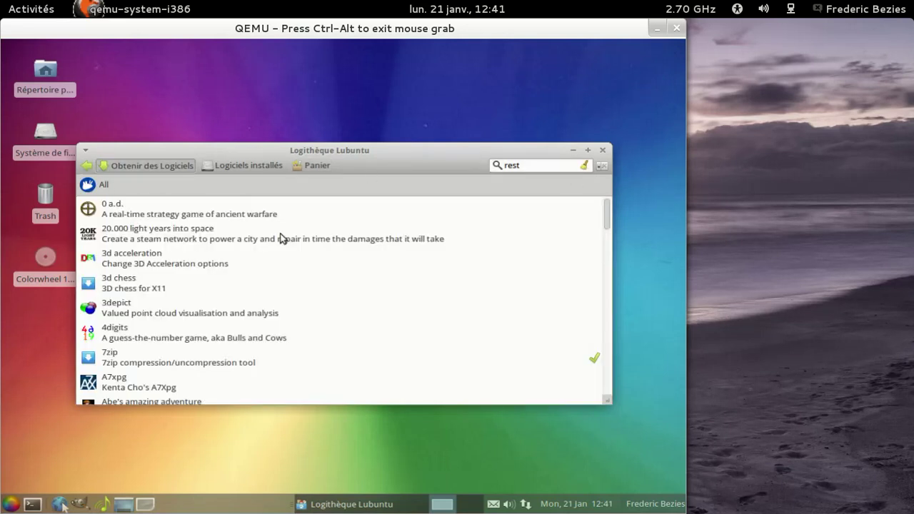
{"action": "left_click", "coordinate": [584, 166]}
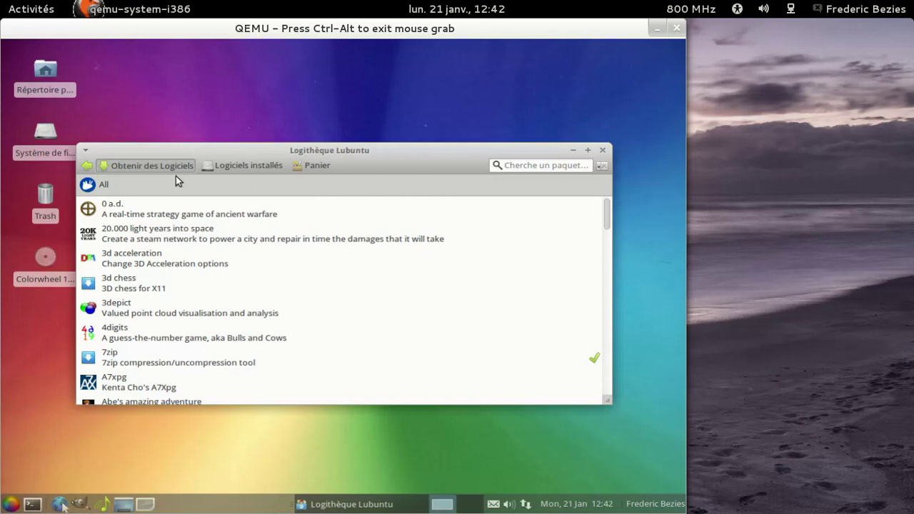
{"action": "left_click", "coordinate": [86, 165]}
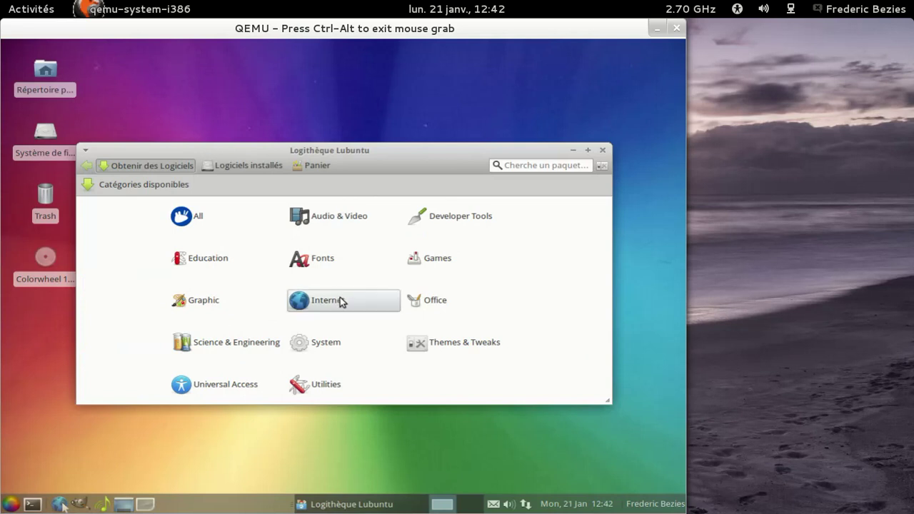
{"action": "left_click", "coordinate": [347, 348]}
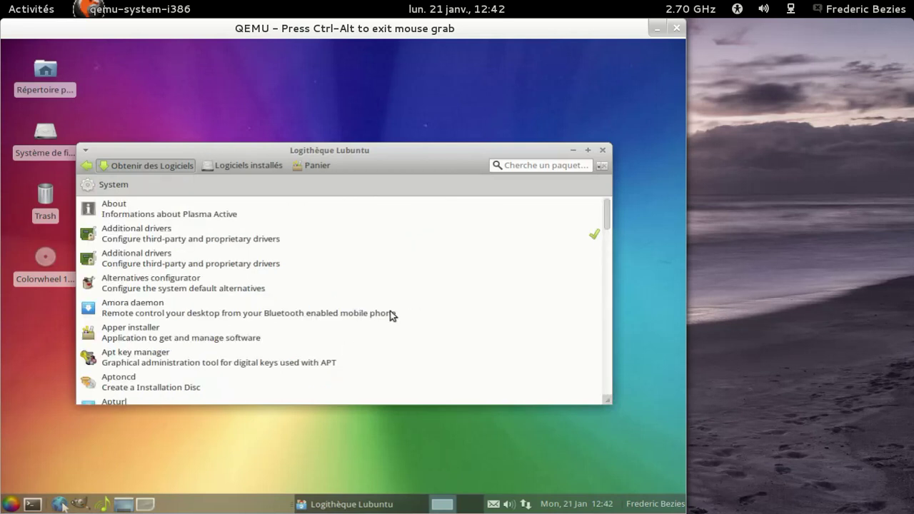
{"action": "scroll", "coordinate": [389, 279], "scroll_direction": "down", "scroll_amount": 3}
{"action": "scroll", "coordinate": [387, 278], "scroll_direction": "down", "scroll_amount": 5}
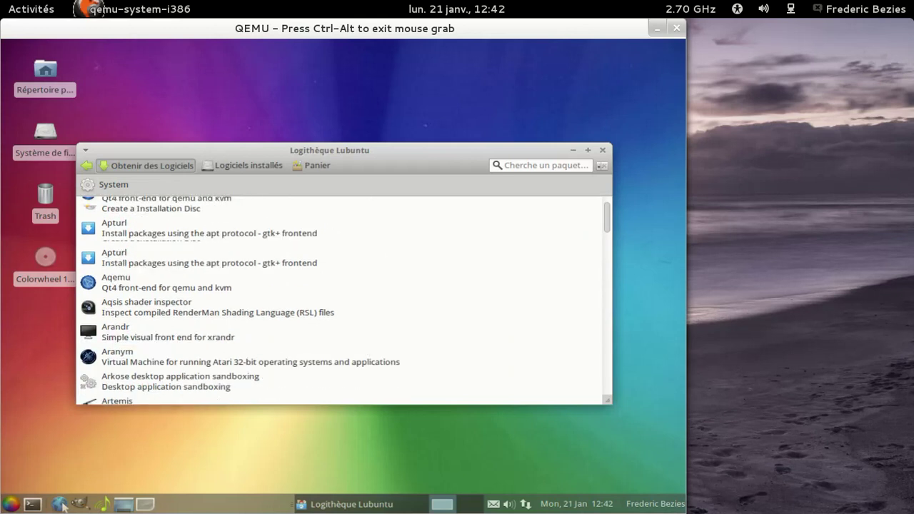
Search the System category for "local", clear the search term and close Logithèque Lubuntu.
{"action": "left_click", "coordinate": [513, 169]}
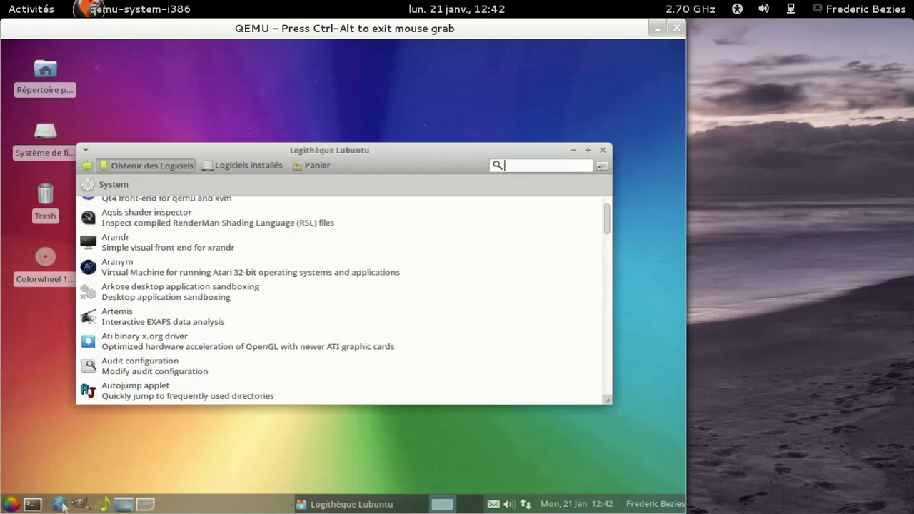
{"action": "type", "text": "local"}
{"action": "key", "text": "BackSpace"}
{"action": "key", "text": "BackSpace"}
{"action": "key", "text": "BackSpace"}
{"action": "key", "text": "BackSpace"}
{"action": "key", "text": "BackSpace"}
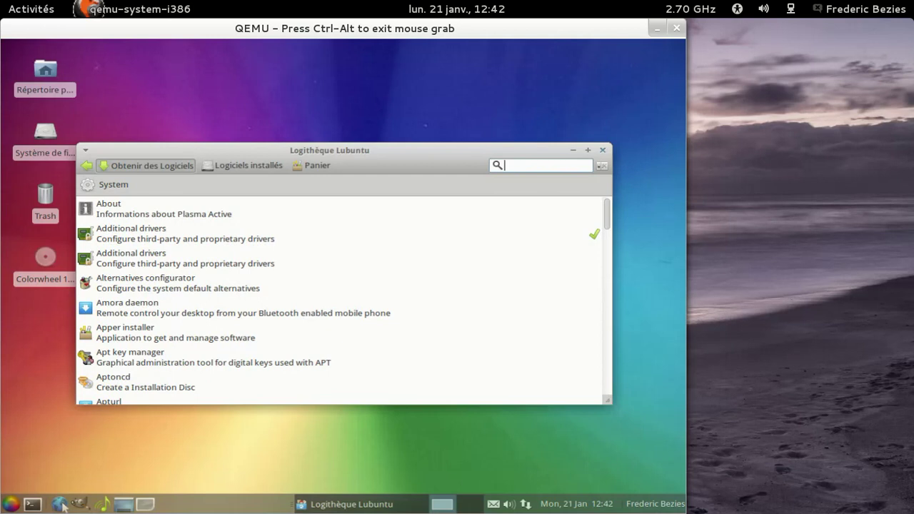
{"action": "left_click", "coordinate": [601, 150]}
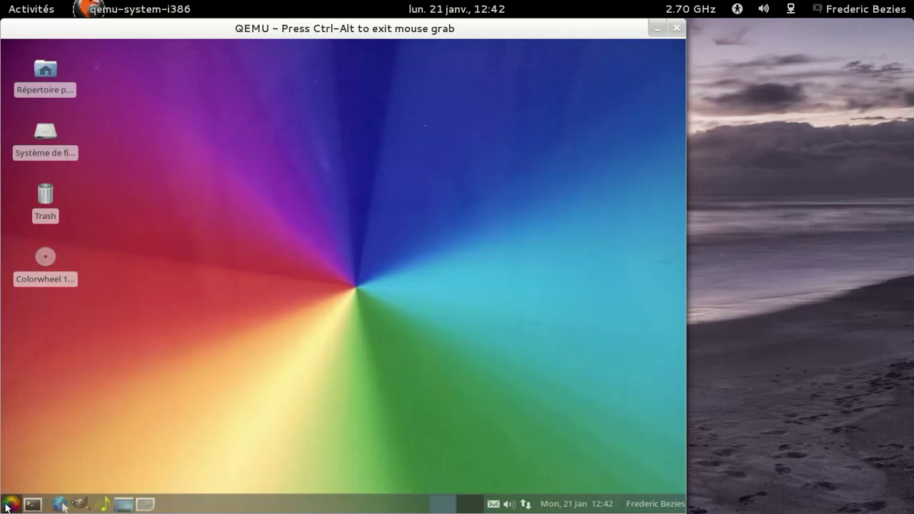
Launch LibreOffice Writer from the installed office applications.
{"action": "left_click", "coordinate": [10, 504]}
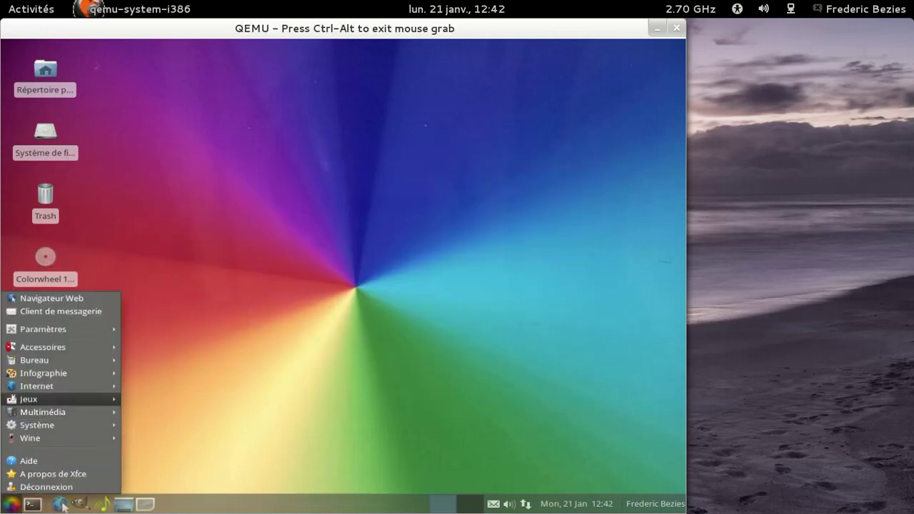
{"action": "mouse_move", "coordinate": [36, 385]}
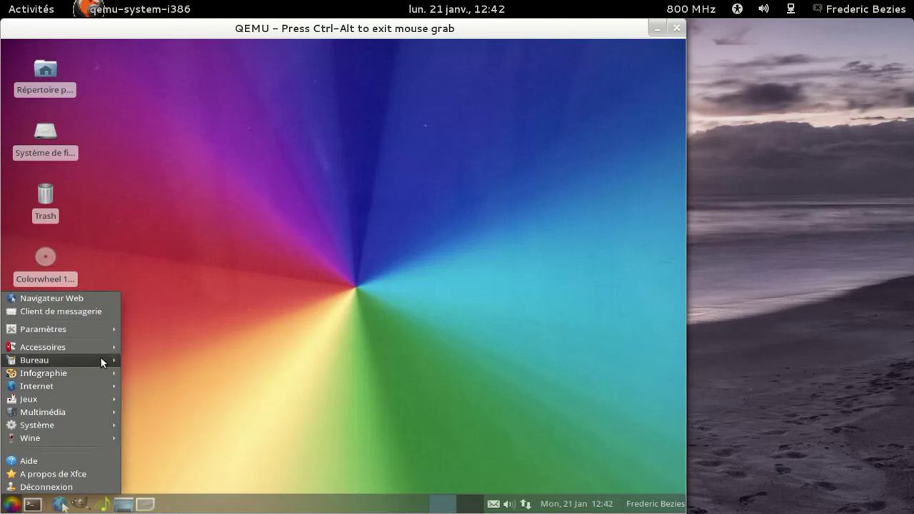
{"action": "mouse_move", "coordinate": [101, 386]}
{"action": "mouse_move", "coordinate": [43, 411]}
{"action": "key", "text": "Up"}
{"action": "key", "text": "Up"}
{"action": "key", "text": "Up"}
{"action": "key", "text": "Up"}
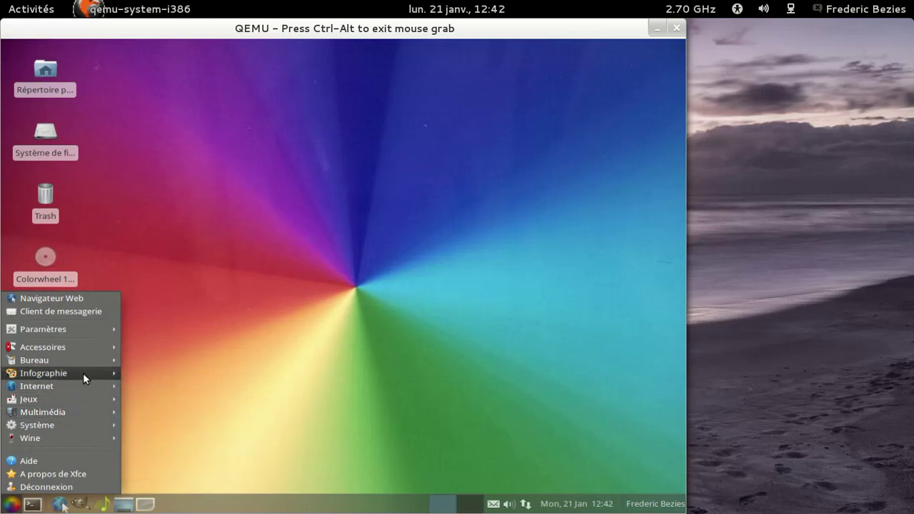
{"action": "key", "text": "Right"}
{"action": "key", "text": "Down"}
{"action": "key", "text": "Down"}
{"action": "key", "text": "Down"}
{"action": "key", "text": "Down"}
{"action": "key", "text": "Down"}
{"action": "key", "text": "Down"}
{"action": "key", "text": "Down"}
{"action": "key", "text": "Down"}
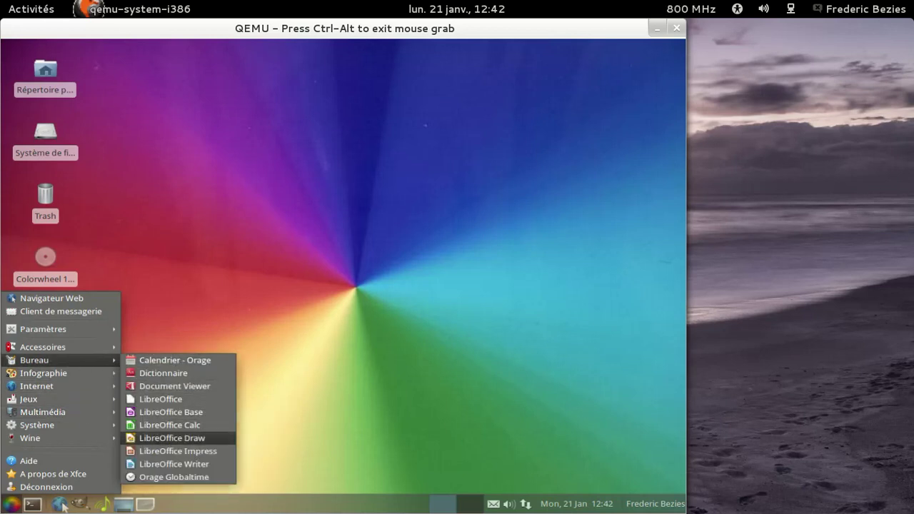
{"action": "key", "text": "Return"}
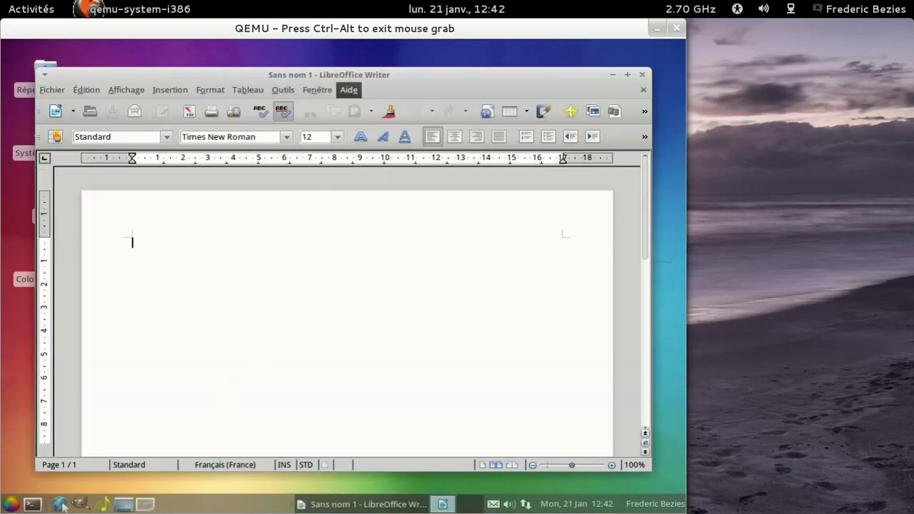
Check the LibreOffice version information, dismiss it and close the empty Writer document.
{"action": "left_click", "coordinate": [348, 89]}
{"action": "left_click", "coordinate": [377, 179]}
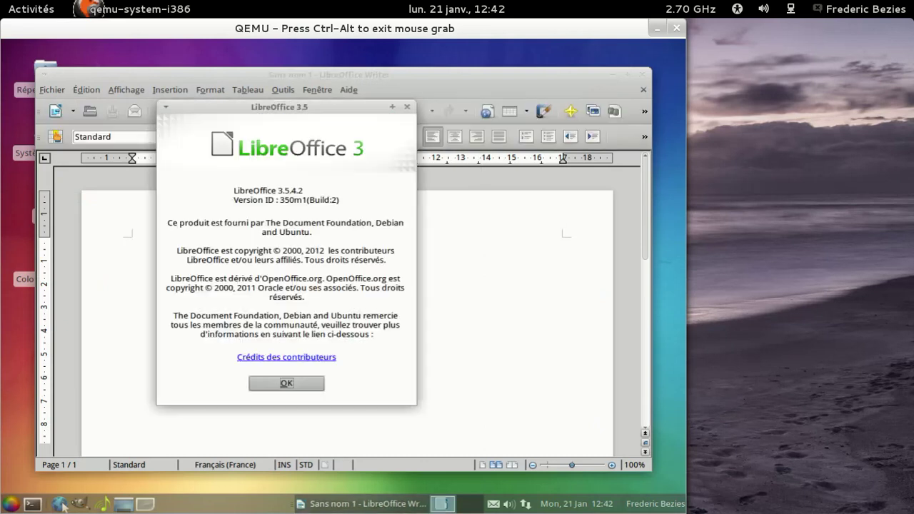
{"action": "left_click", "coordinate": [321, 382]}
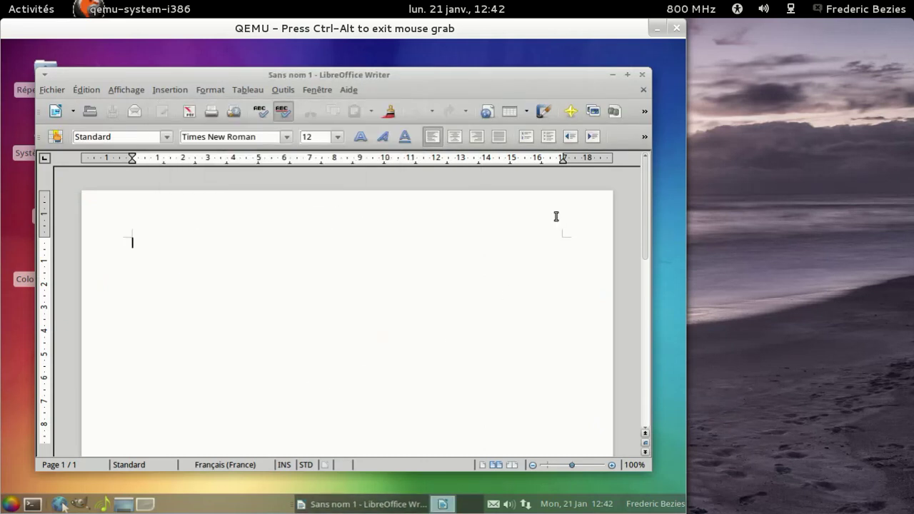
{"action": "left_click", "coordinate": [641, 74]}
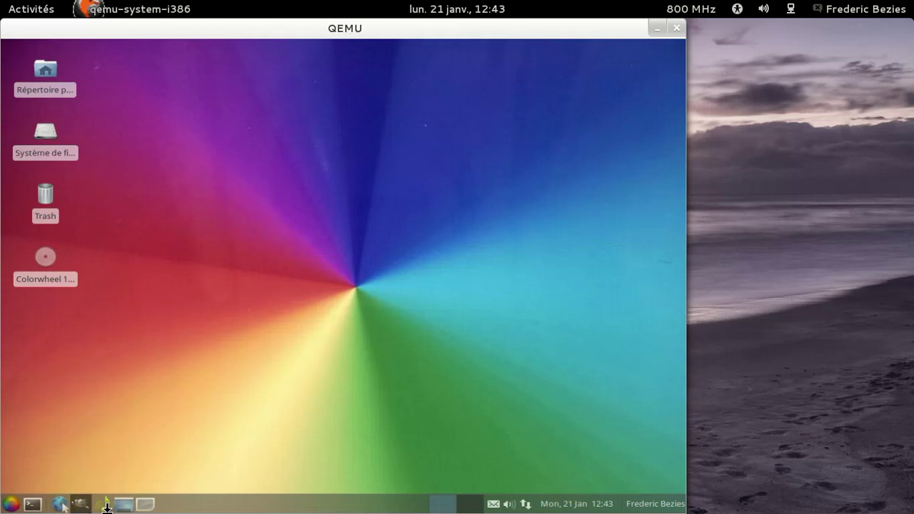
Launch Twinkle from the Internet applications, continue to its profile creation methods and close it without creating a profile.
{"action": "left_click", "coordinate": [10, 504]}
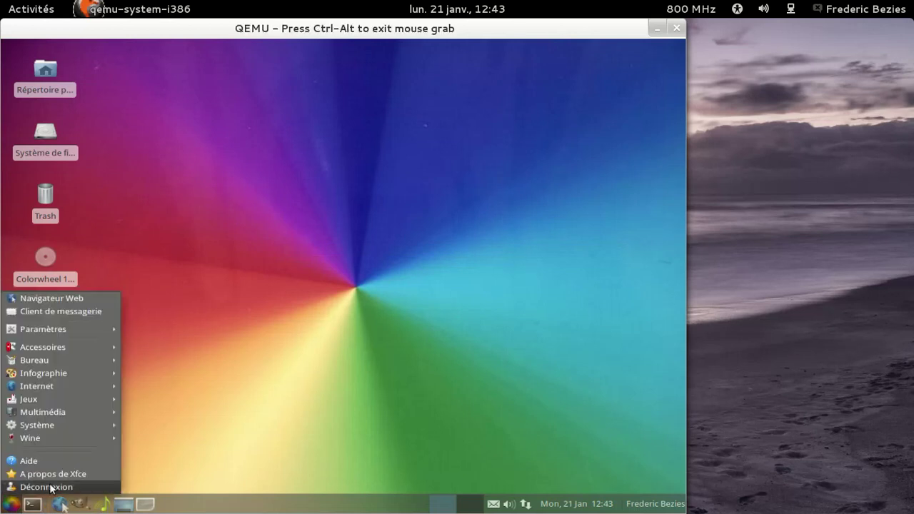
{"action": "mouse_move", "coordinate": [58, 443]}
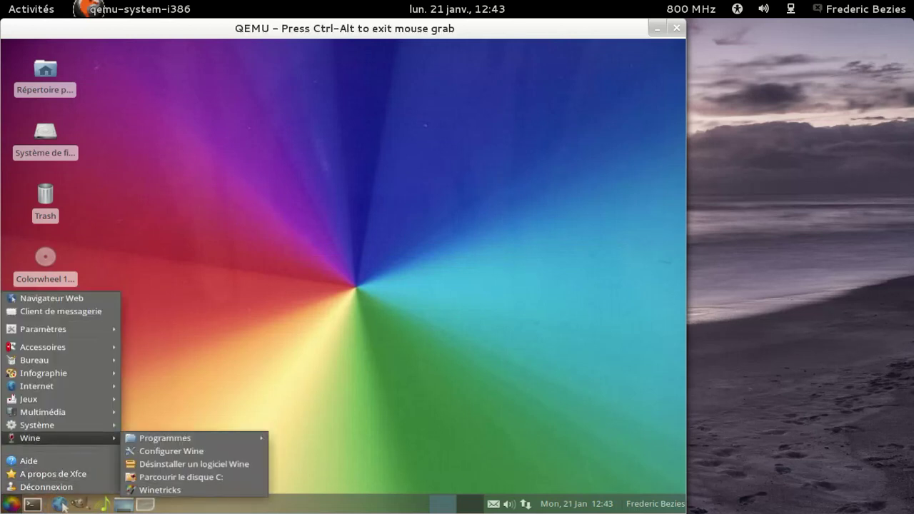
{"action": "key", "text": "Up"}
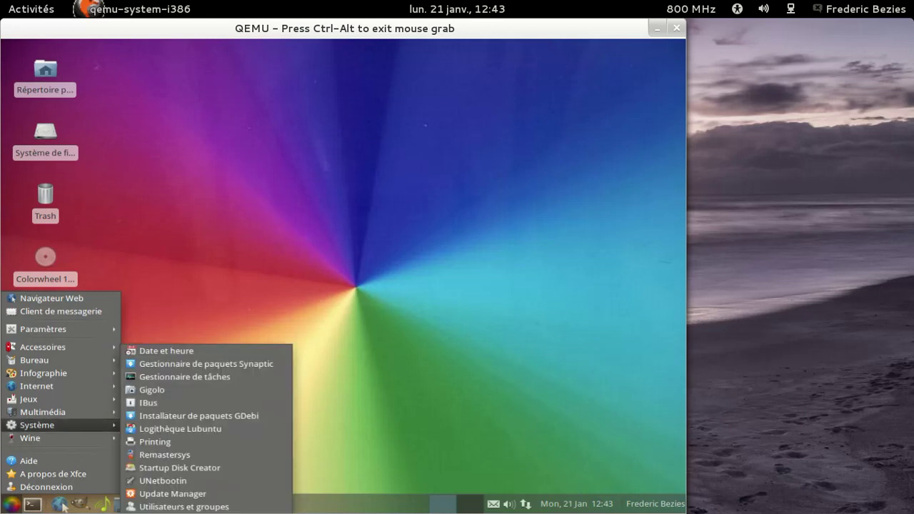
{"action": "key", "text": "Up"}
{"action": "key", "text": "Up"}
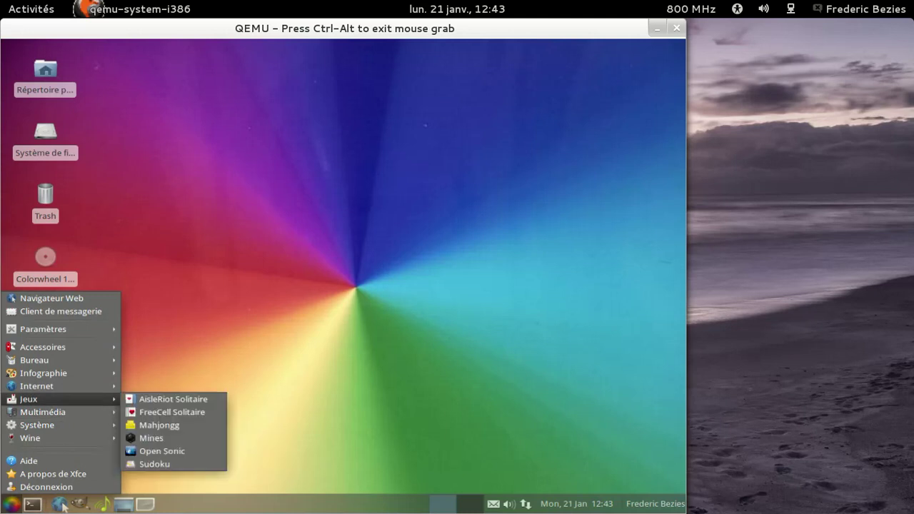
{"action": "mouse_move", "coordinate": [70, 385]}
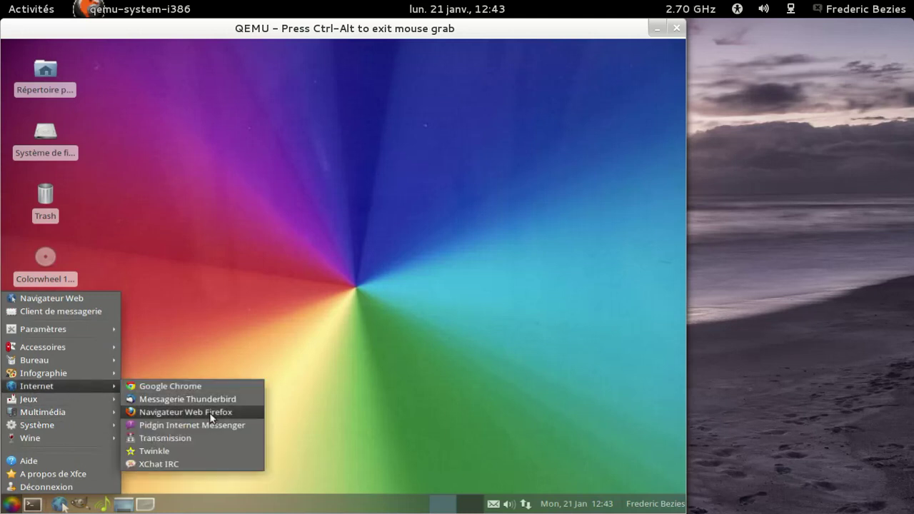
{"action": "left_click", "coordinate": [209, 448]}
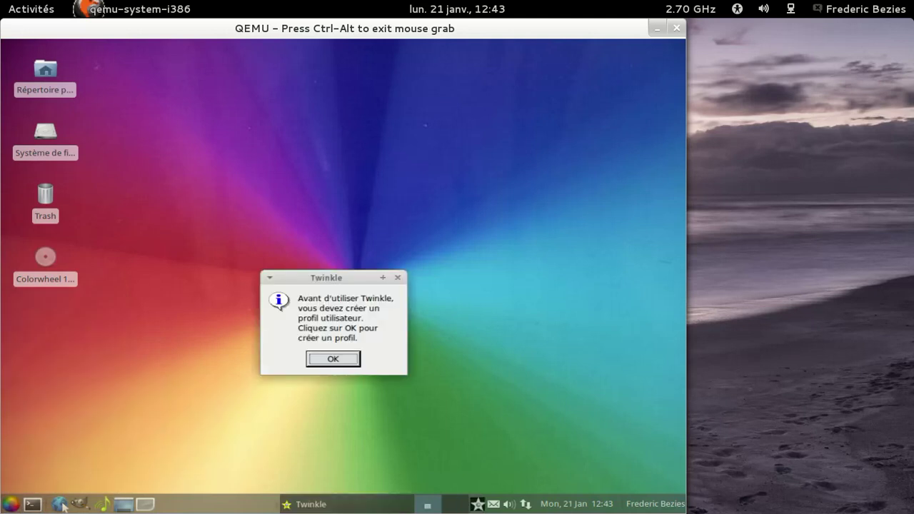
{"action": "left_click", "coordinate": [334, 360]}
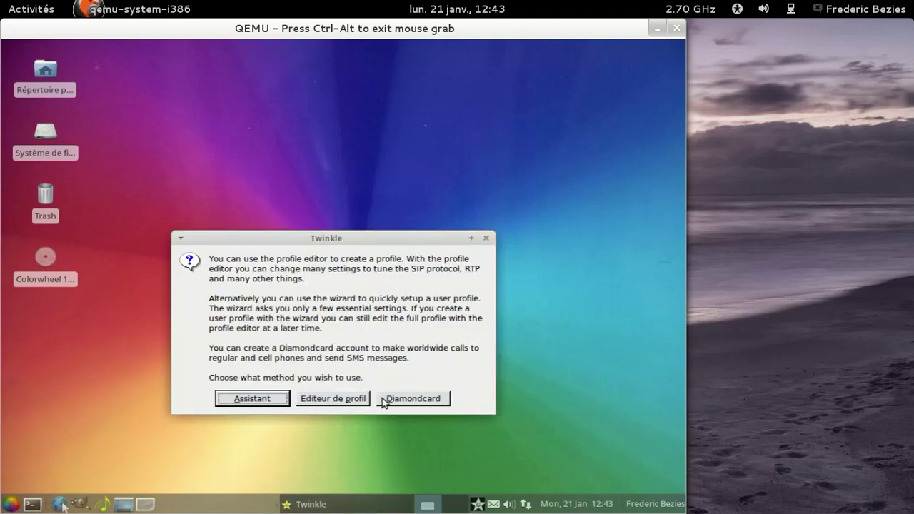
{"action": "left_click", "coordinate": [486, 238]}
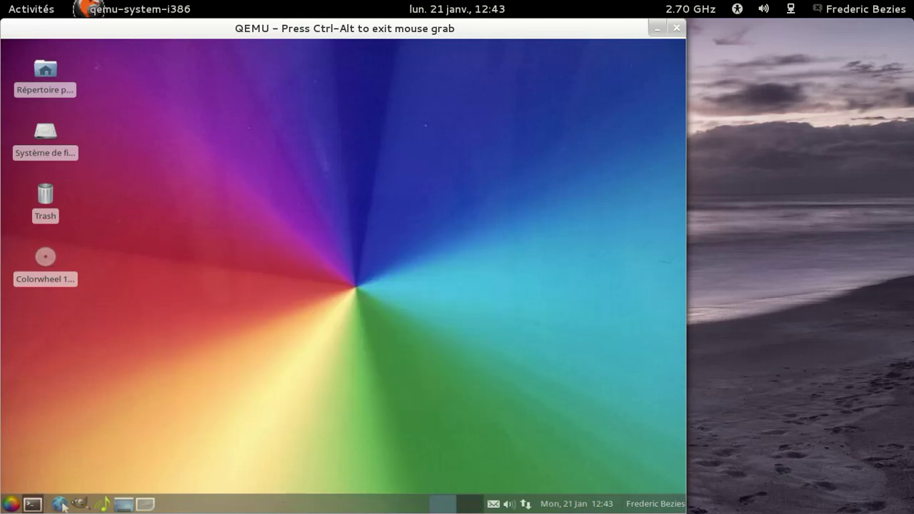
Shut down the Colorwheel virtual machine through the session logout dialog, without saving the session.
{"action": "left_click", "coordinate": [10, 504]}
{"action": "mouse_move", "coordinate": [78, 360]}
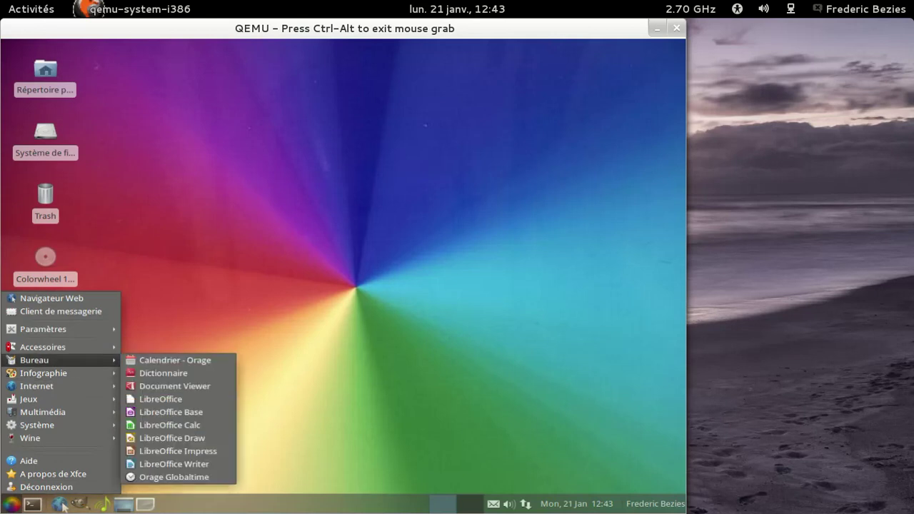
{"action": "mouse_move", "coordinate": [67, 346]}
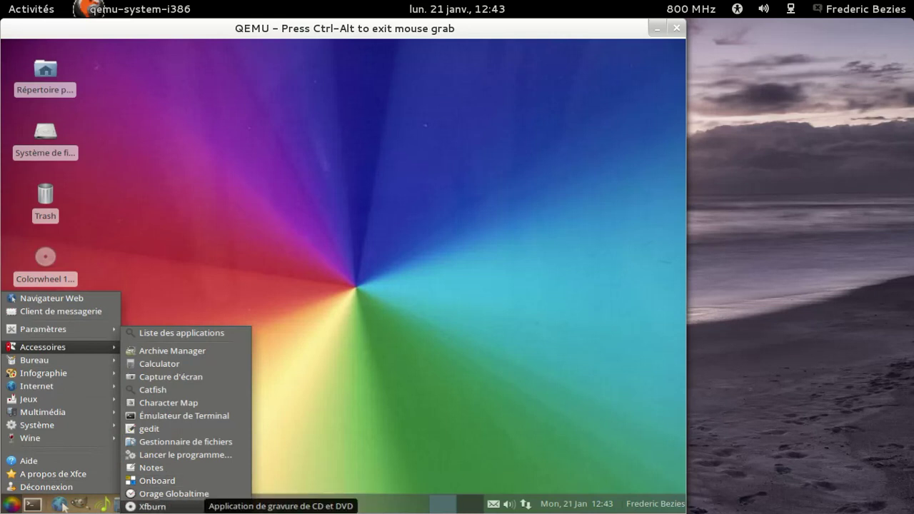
{"action": "key", "text": "Return"}
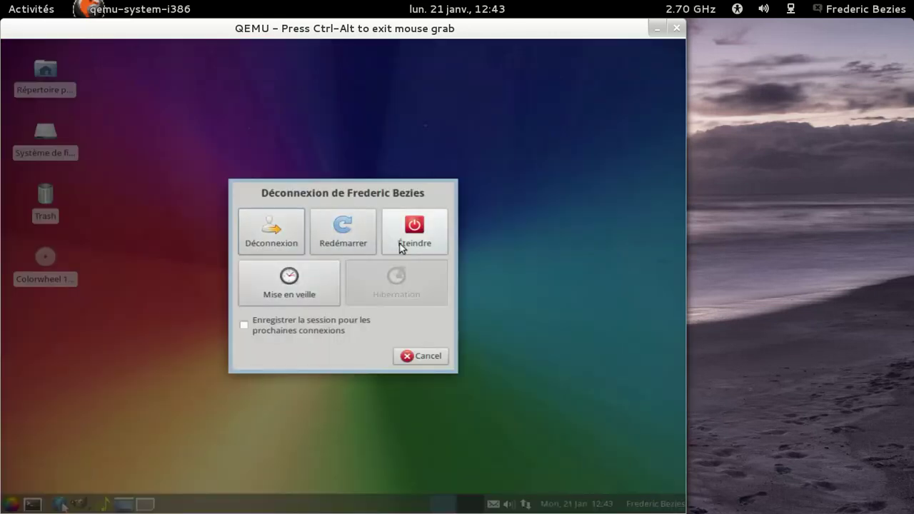
{"action": "key", "text": "ctrl+alt"}
{"action": "left_click", "coordinate": [400, 243]}
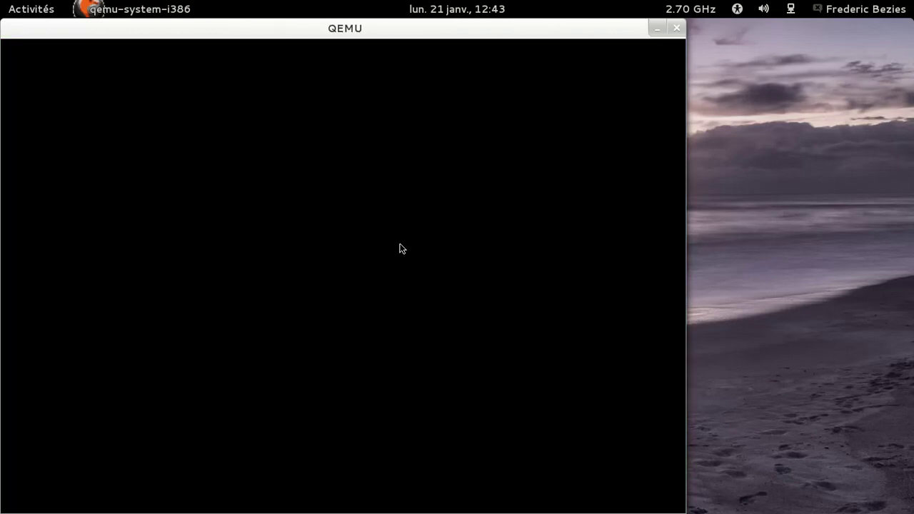